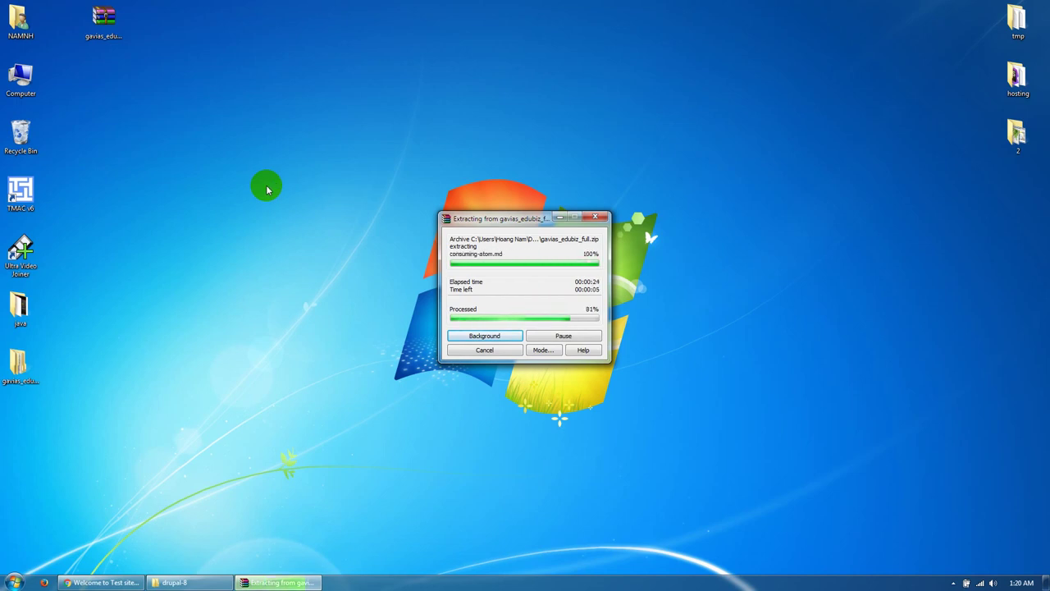
Step: Open the extracted gavias_edubiz_full folder and look over its installation folders and zip archives
double_click(18, 365)
key("Down")
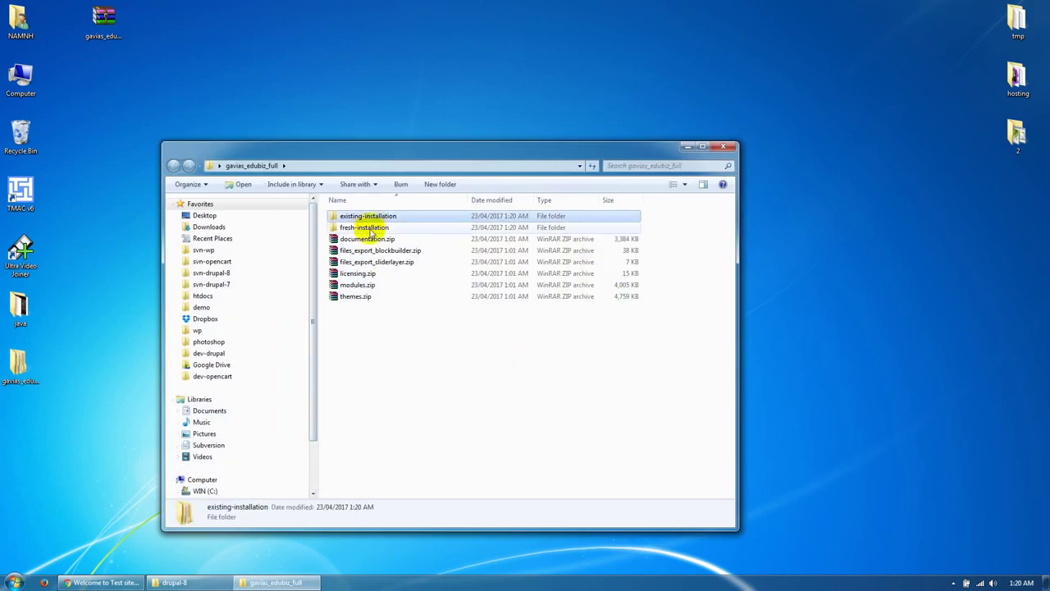
key("Down")
key("Down")
key("Down")
key("Down")
left_click(363, 274)
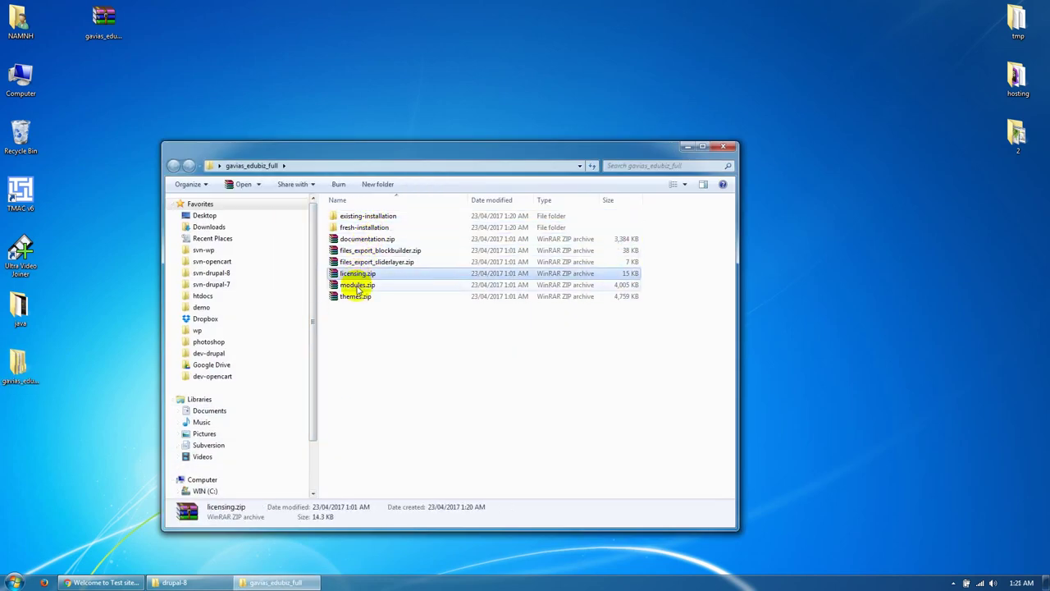
left_click(355, 296)
left_click(353, 324)
Step: Open the existing-installation folder of the theme package
left_click(369, 217)
double_click(369, 217)
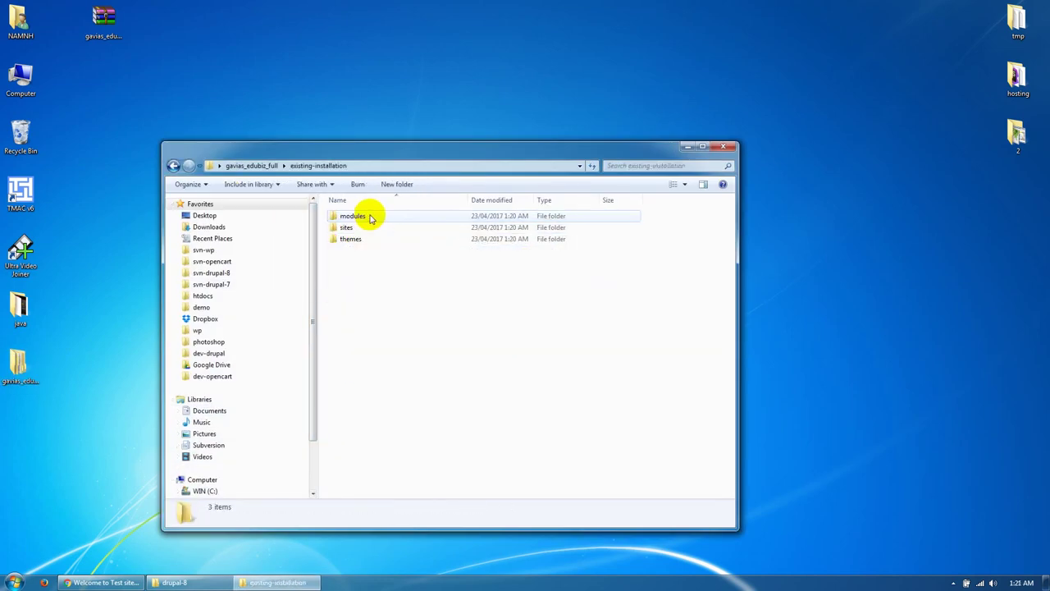
left_click(363, 217)
left_click(367, 310)
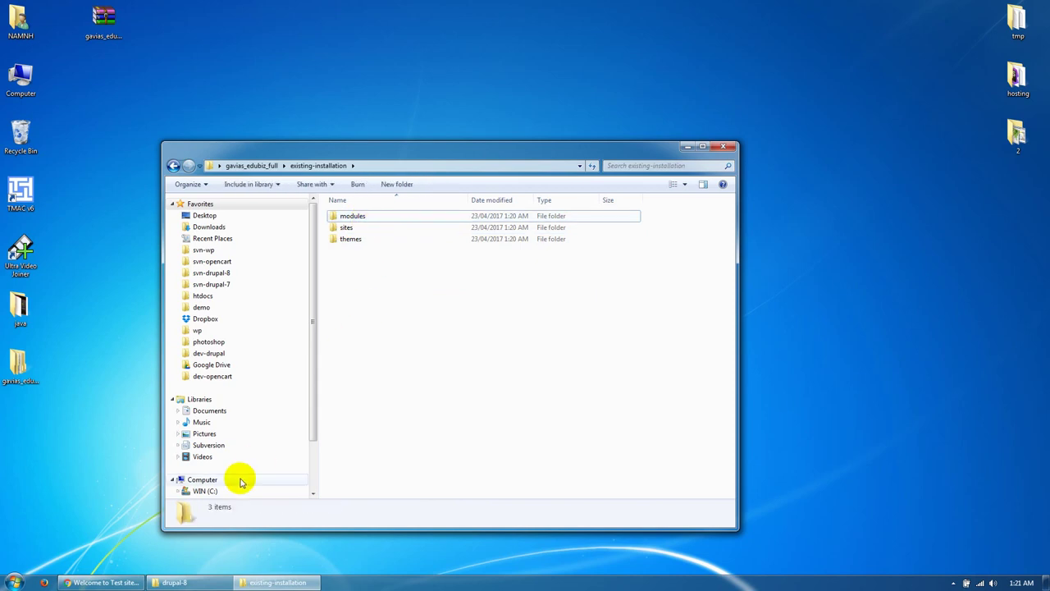
Step: Switch to Chrome to view the front page of the existing Drupal 8 site, then leave the browser
left_click(98, 583)
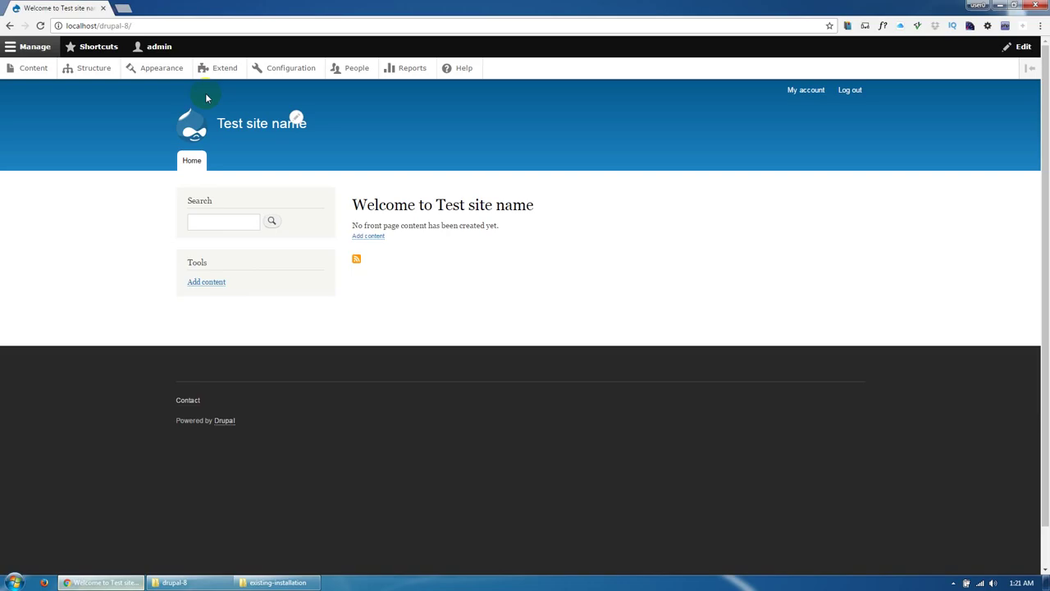
left_click(238, 128)
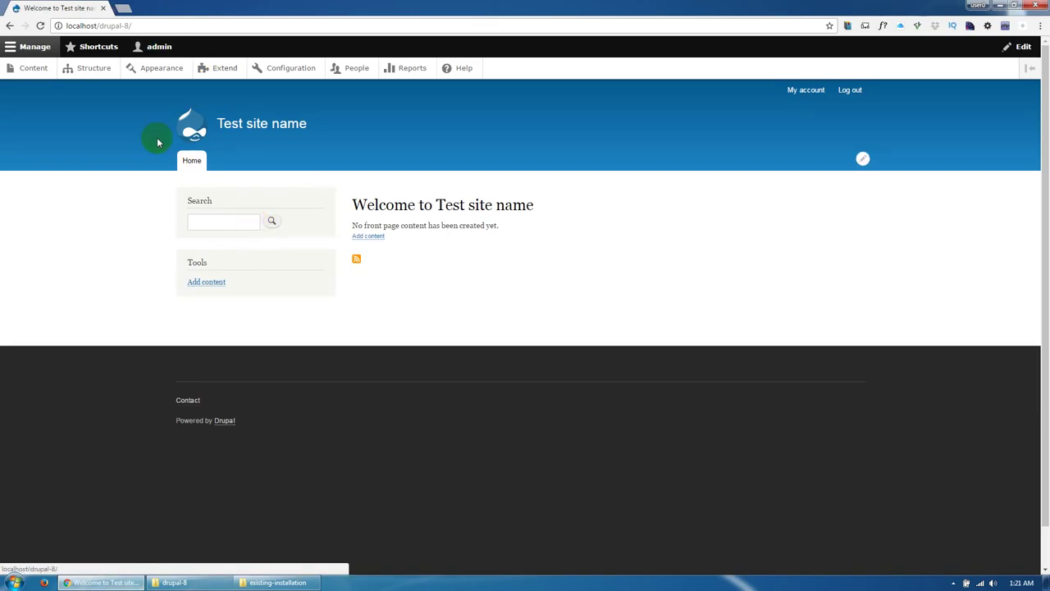
left_click(123, 581)
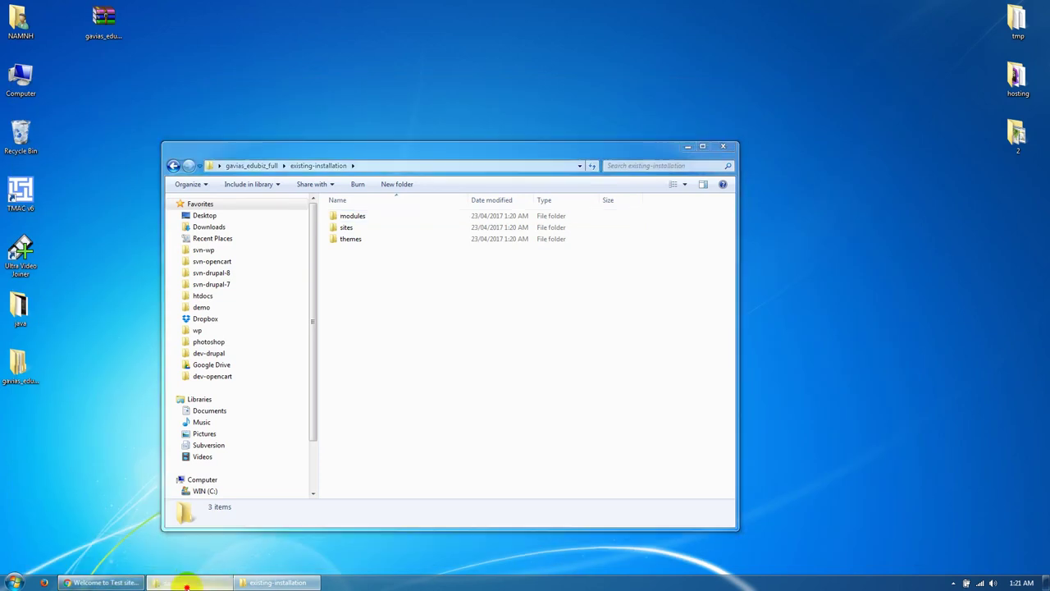
Step: Place the drupal-8 site folder beside the package window and open the package's modules folder
left_click(182, 583)
left_click_drag(370, 154, 673, 145)
double_click(361, 216)
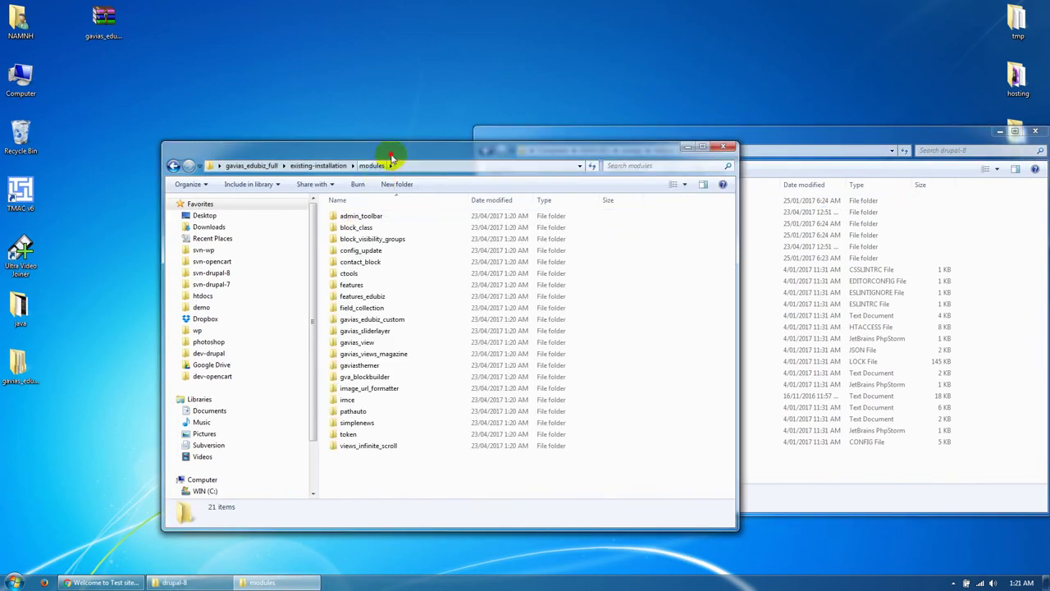
left_click_drag(394, 152, 246, 139)
Step: Copy all module folders from the package's modules folder into the drupal-8 modules folder
left_click(222, 305)
key("ctrl+a")
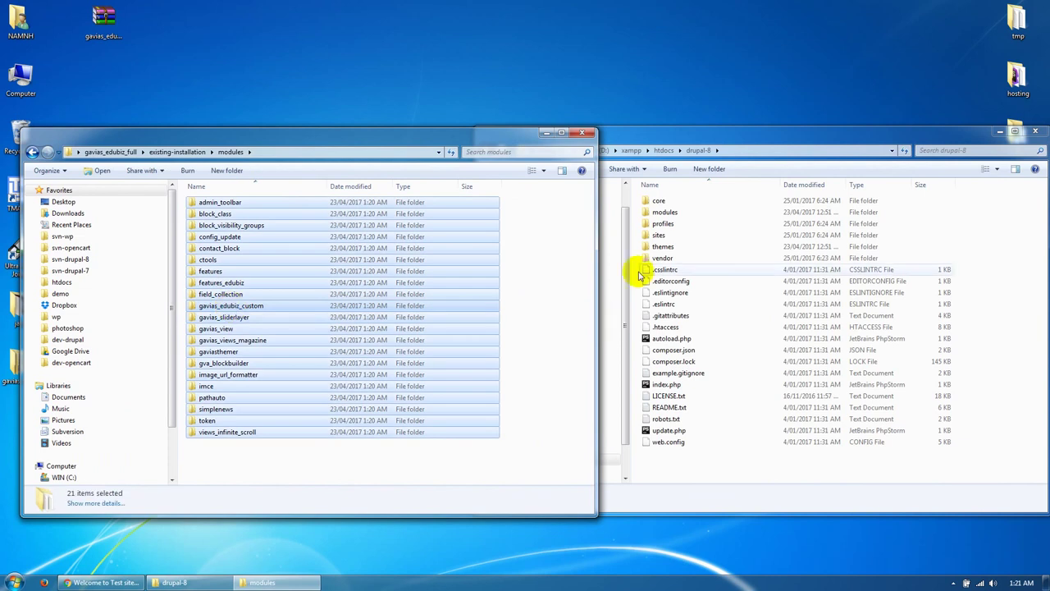
double_click(664, 212)
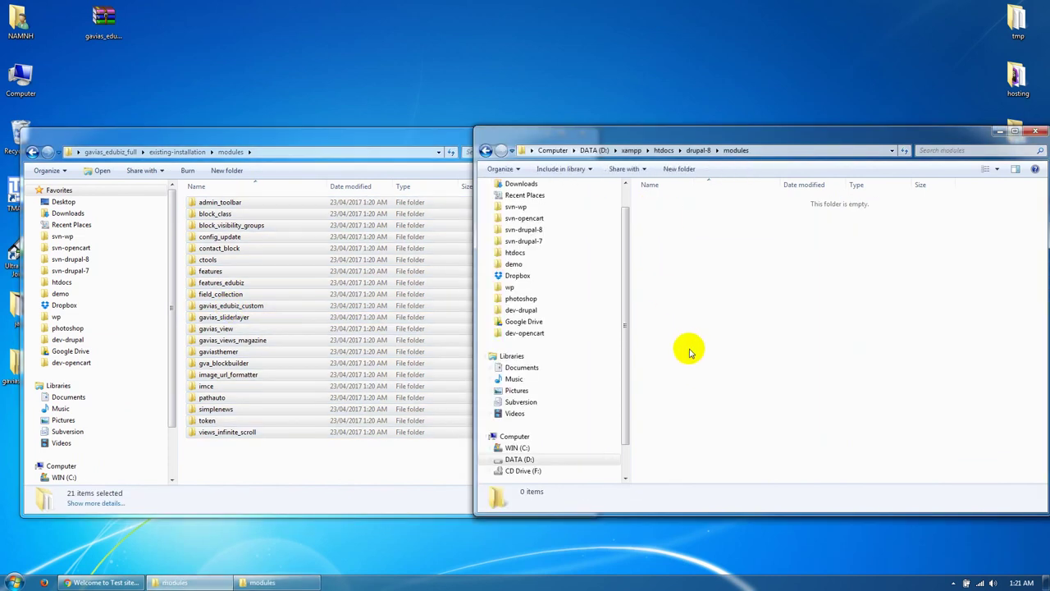
key("ctrl+v")
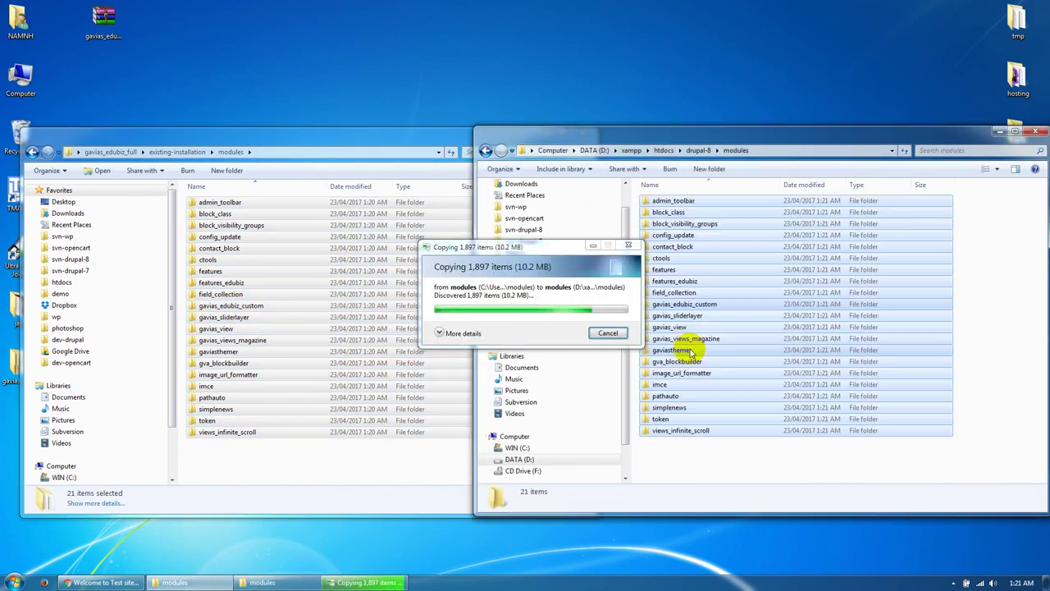
Step: Copy the default folder from the package's sites folder into the drupal-8 sites folder, merging it with the existing one
left_click(180, 153)
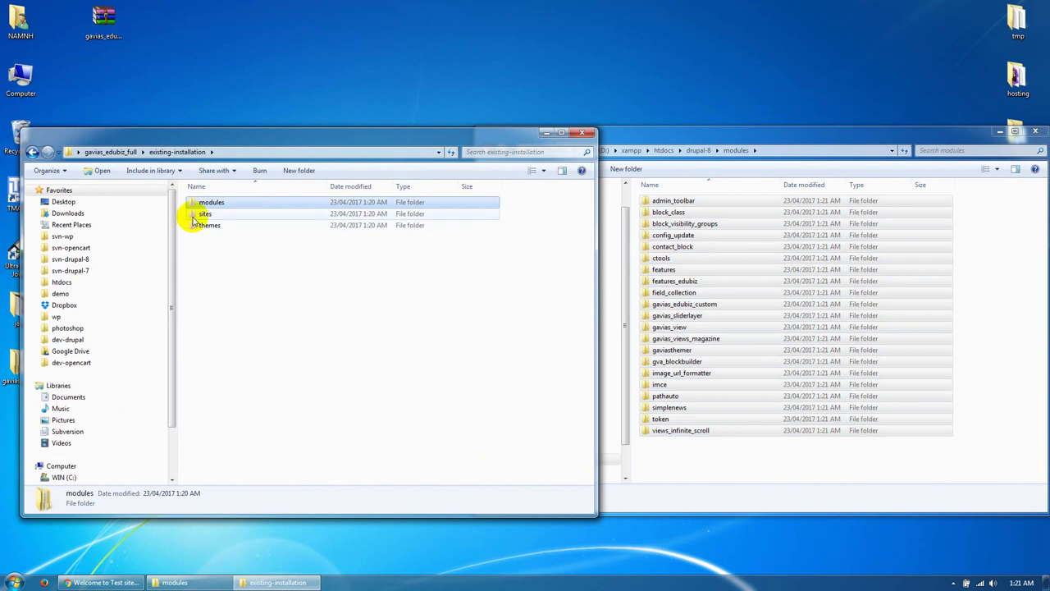
double_click(203, 213)
left_click(204, 203)
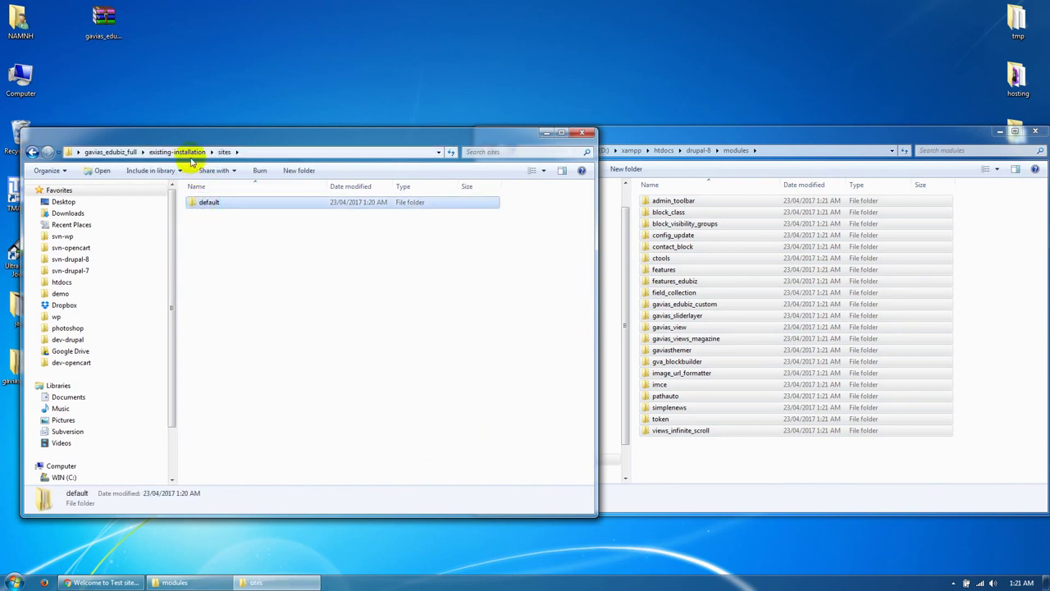
left_click(698, 150)
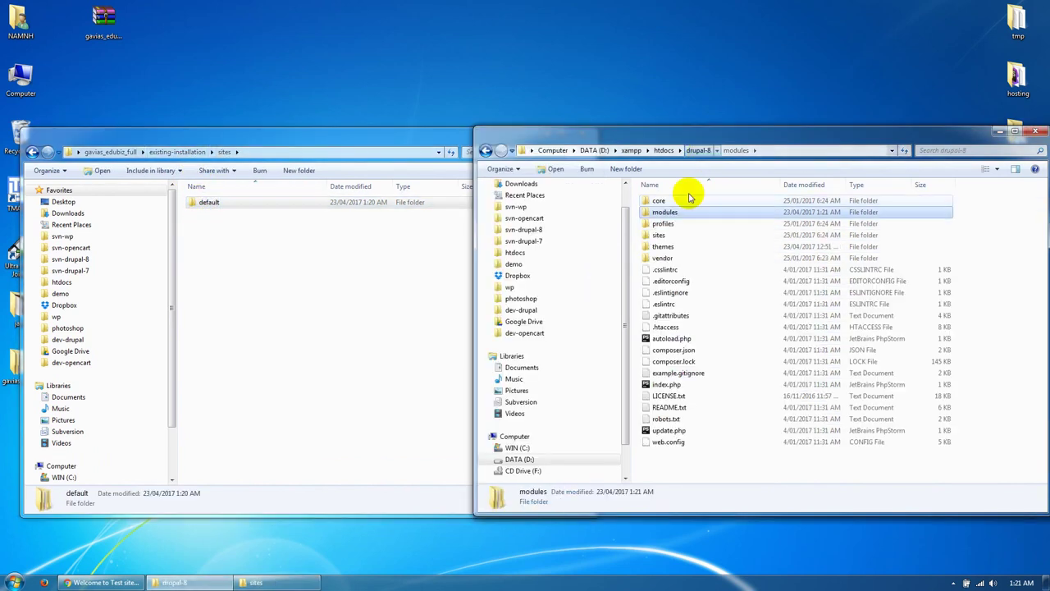
double_click(664, 234)
key("ctrl+v")
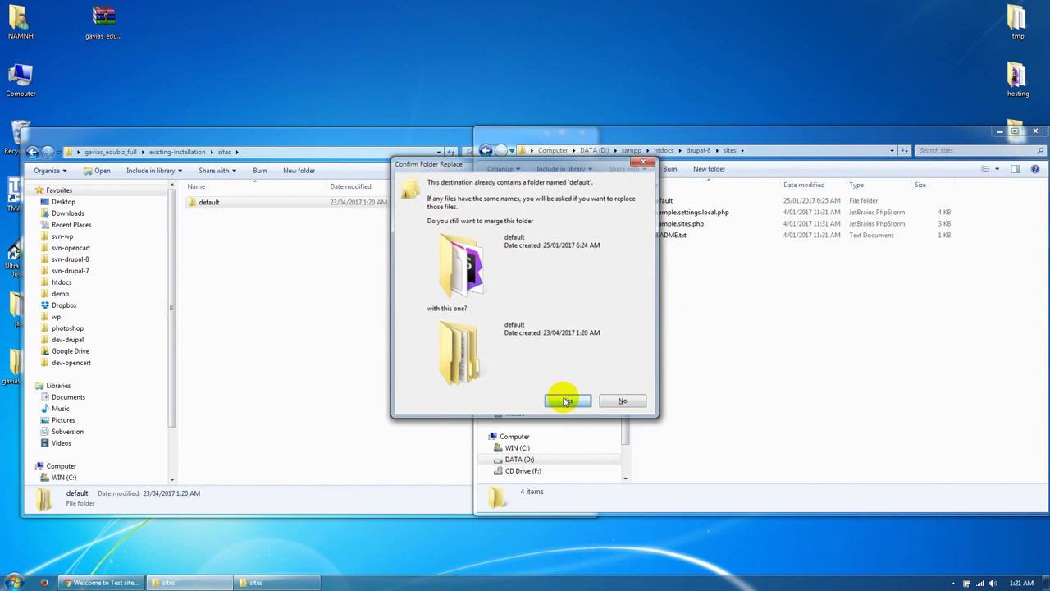
left_click(567, 402)
Step: Copy the gavias_edubiz folder from the package's themes folder into the drupal-8 themes folder
left_click(177, 152)
double_click(206, 226)
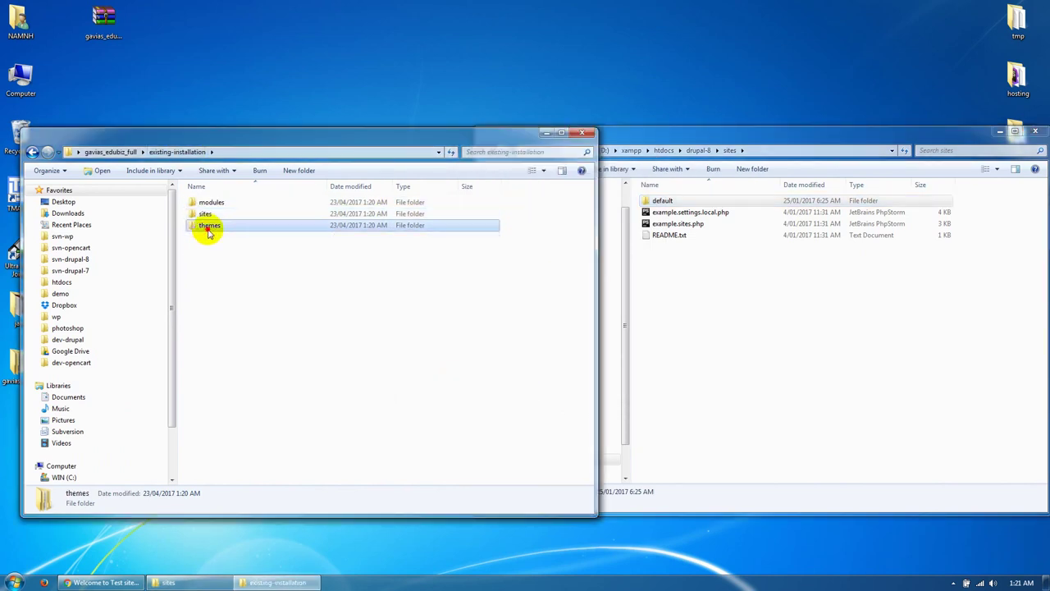
left_click(210, 205)
left_click(699, 150)
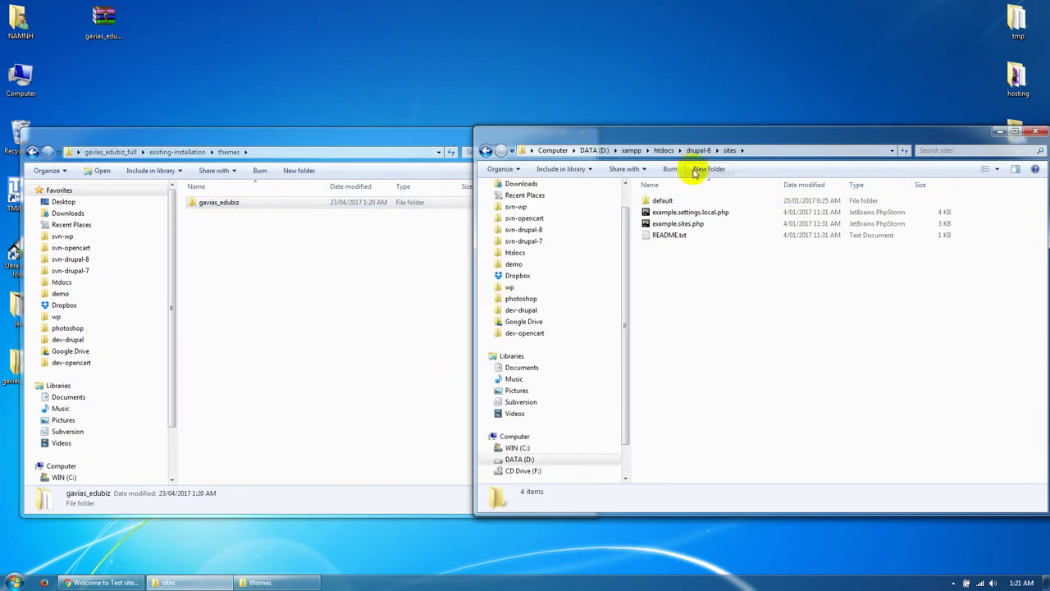
double_click(663, 247)
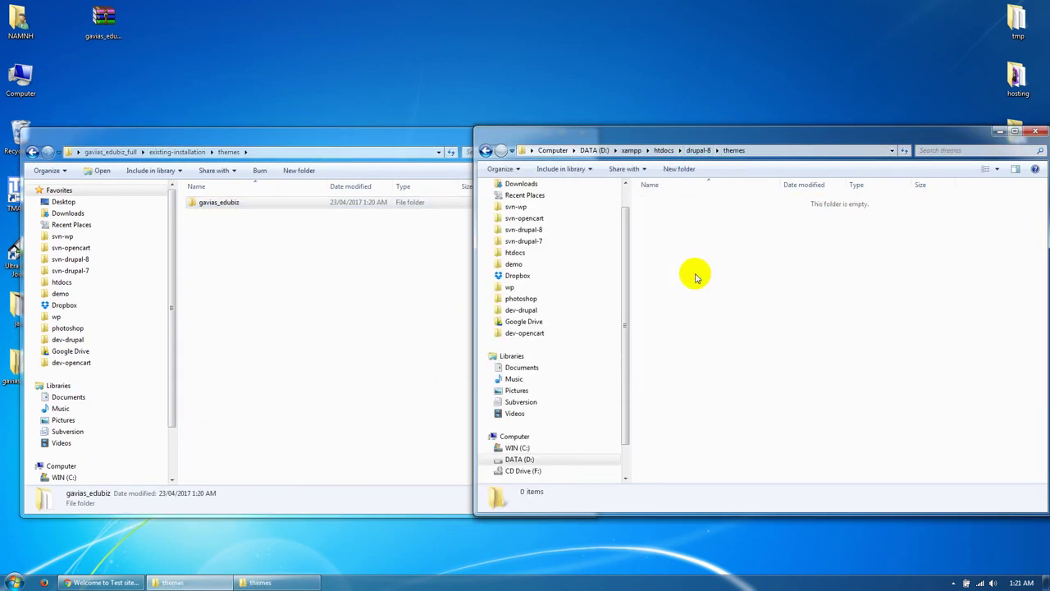
key("ctrl+v")
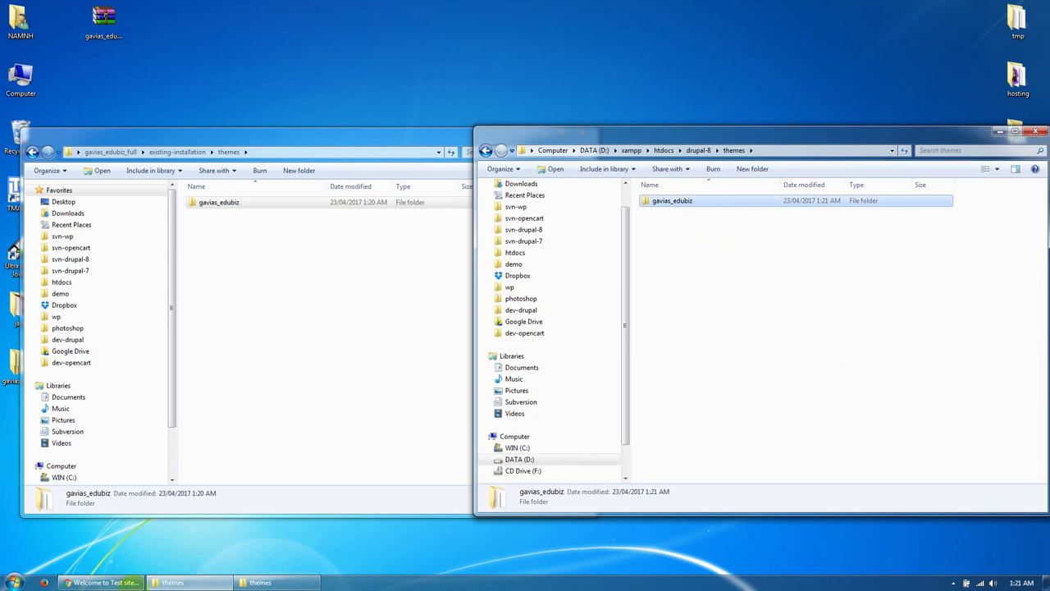
Step: Switch to the Drupal site in Chrome and install the Gavias Edubiz 8.x theme as the default theme
left_click(102, 583)
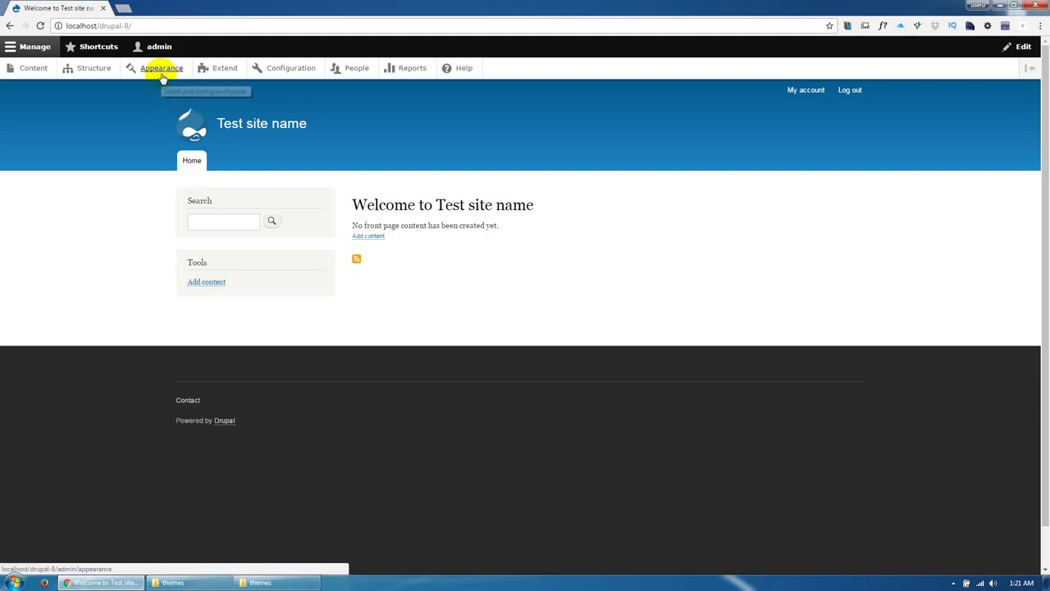
left_click(162, 72)
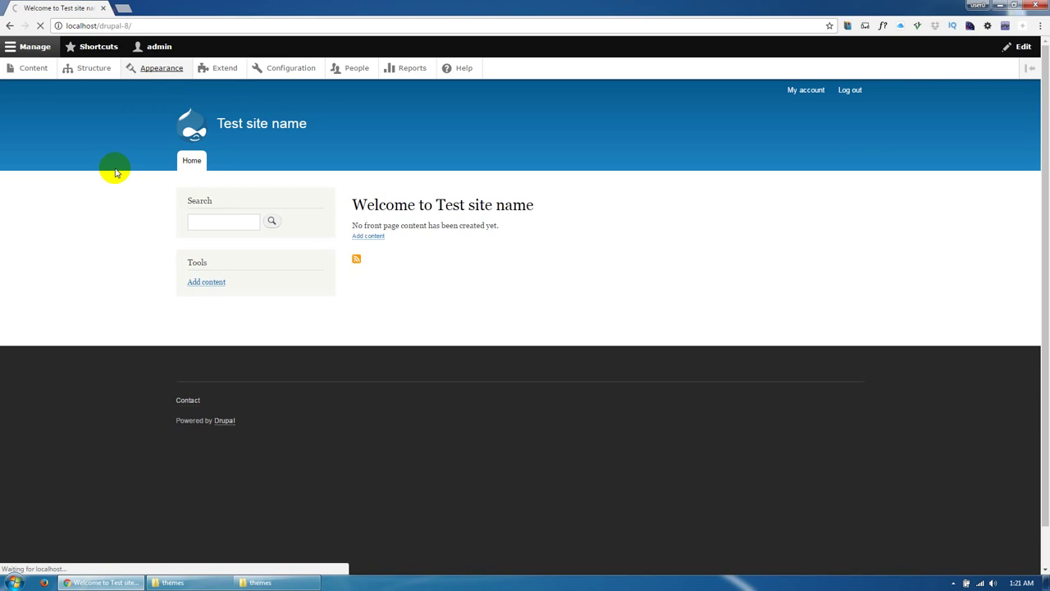
scroll(230, 368, "down", 5)
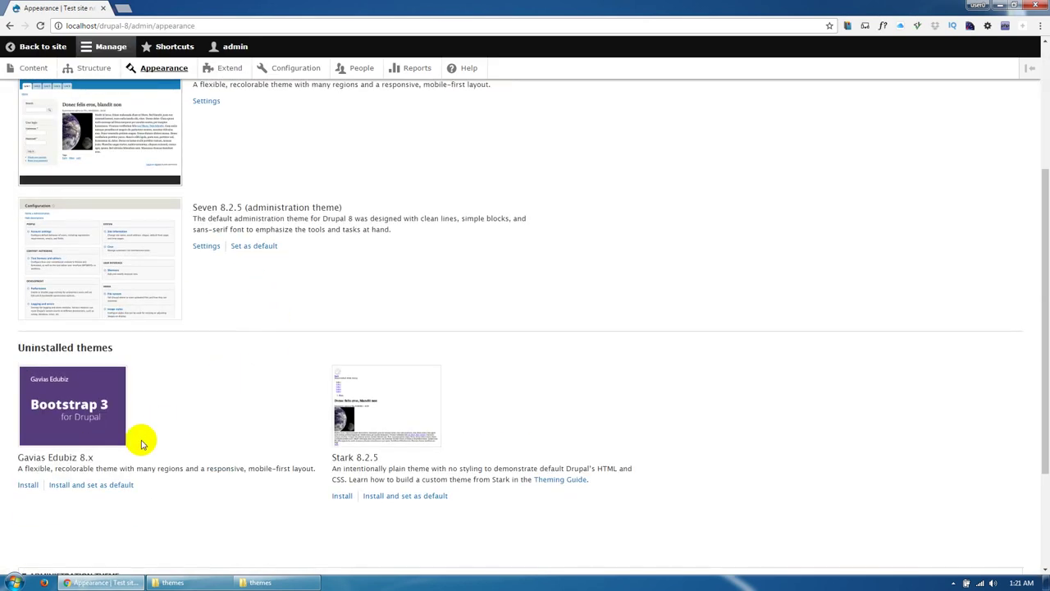
left_click(95, 485)
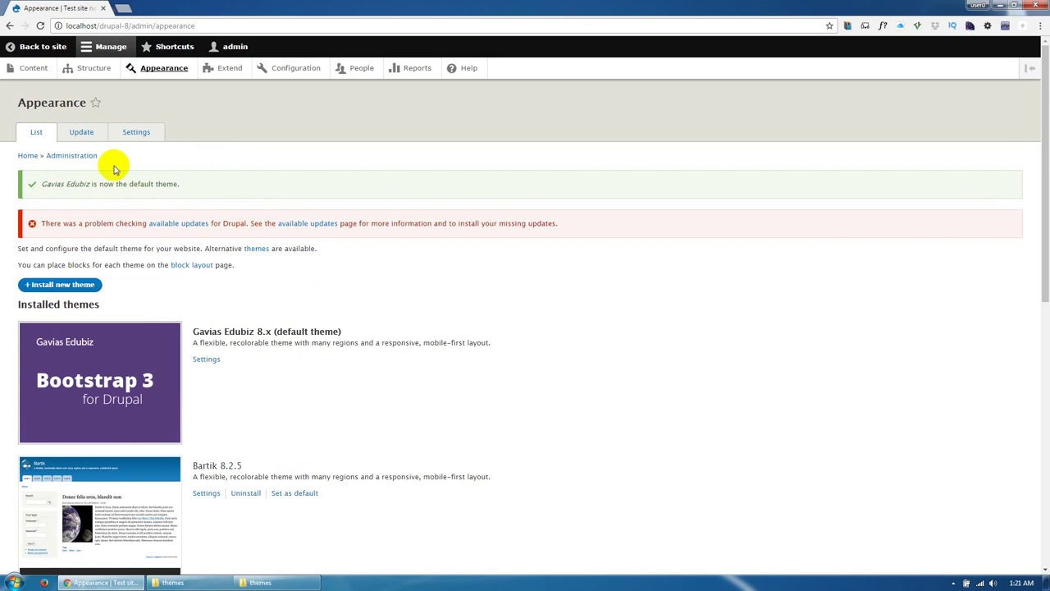
Step: Filter the site's modules by "gav" and install Gavias Themer, Block Builder v2, Custom View, Edubiz Themer, SliderLayer and Views Magazine
left_click(227, 69)
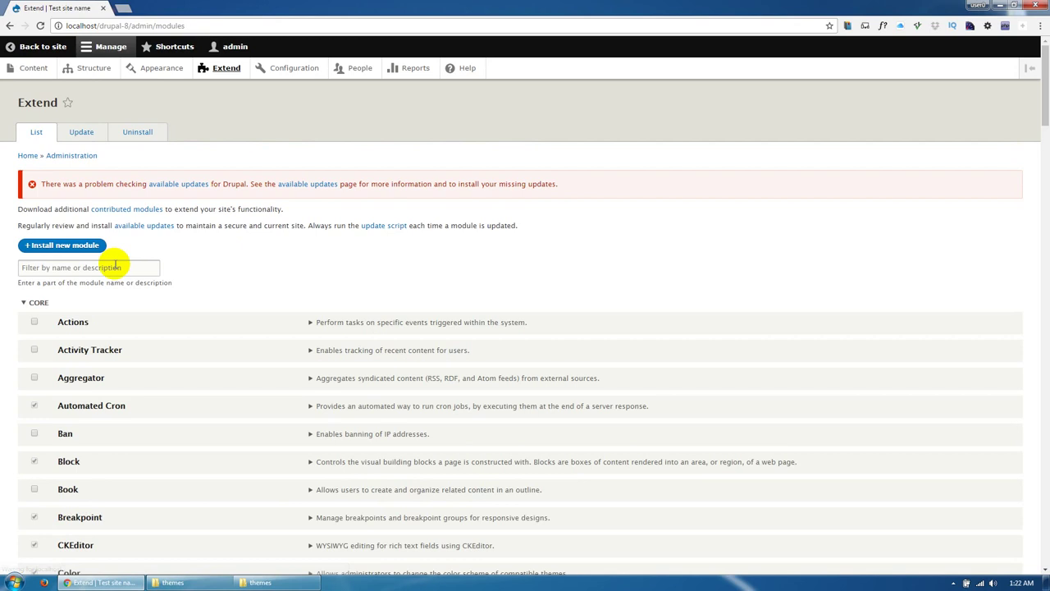
left_click(110, 265)
type("gav")
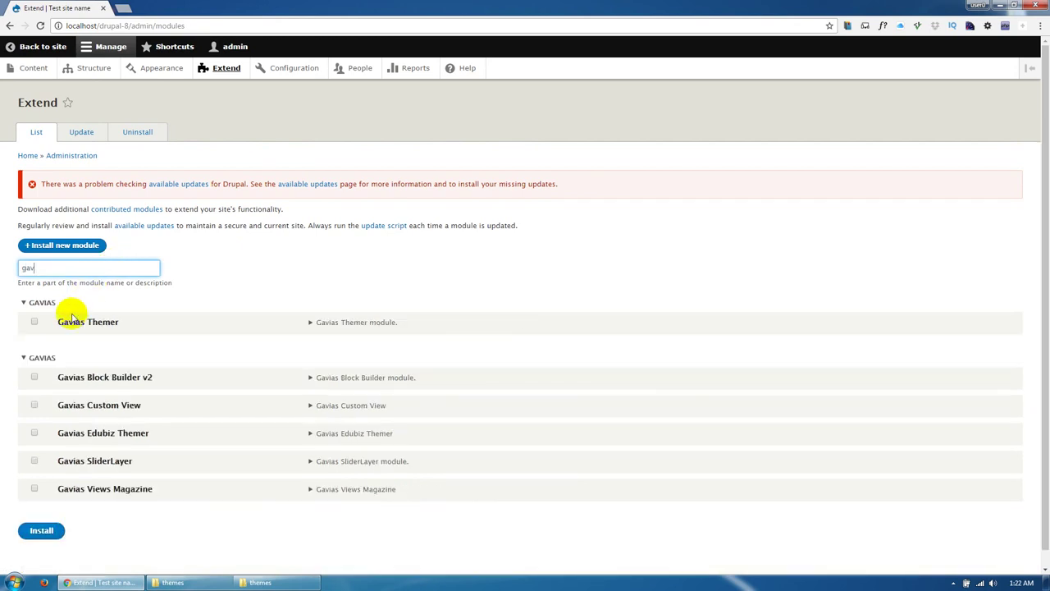
left_click(72, 321)
left_click(75, 377)
left_click(83, 405)
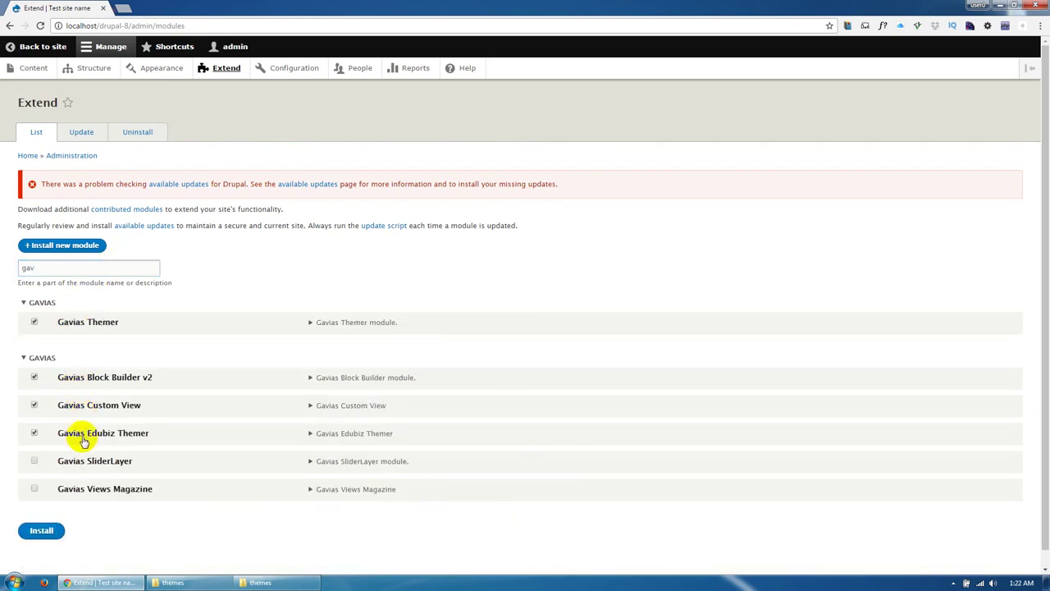
left_click(71, 432)
left_click(75, 460)
left_click(71, 490)
left_click(54, 531)
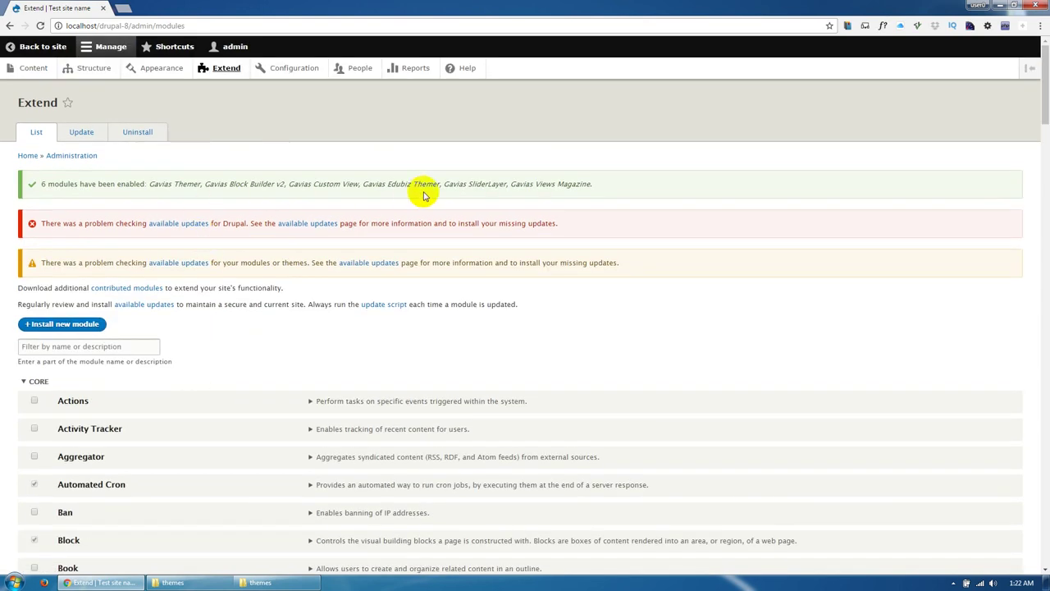
Step: Filter the modules by "edu" and install Features Edubiz together with the modules it requires
left_click(134, 347)
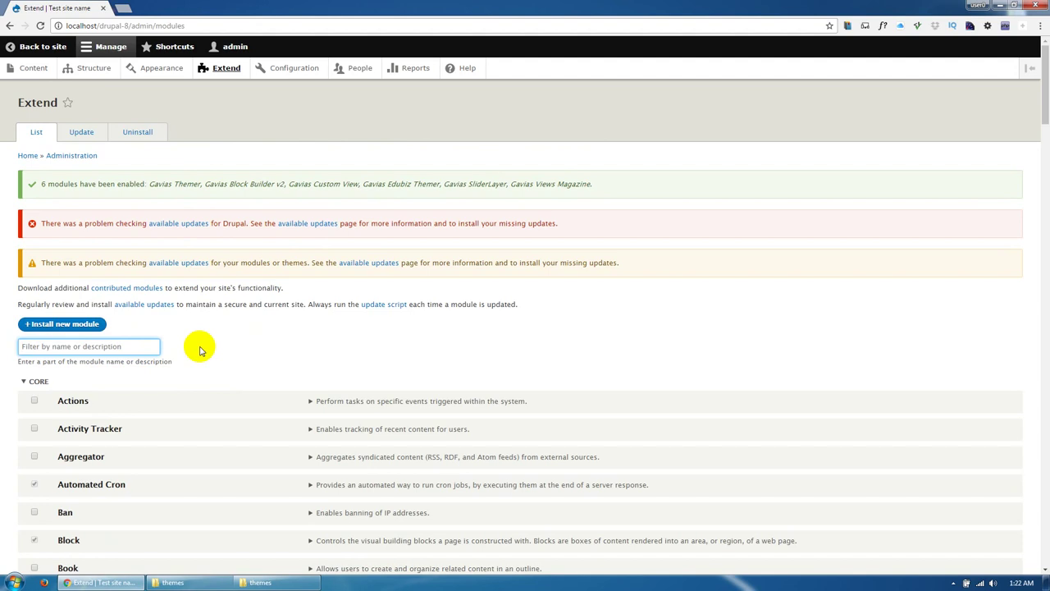
type("edu")
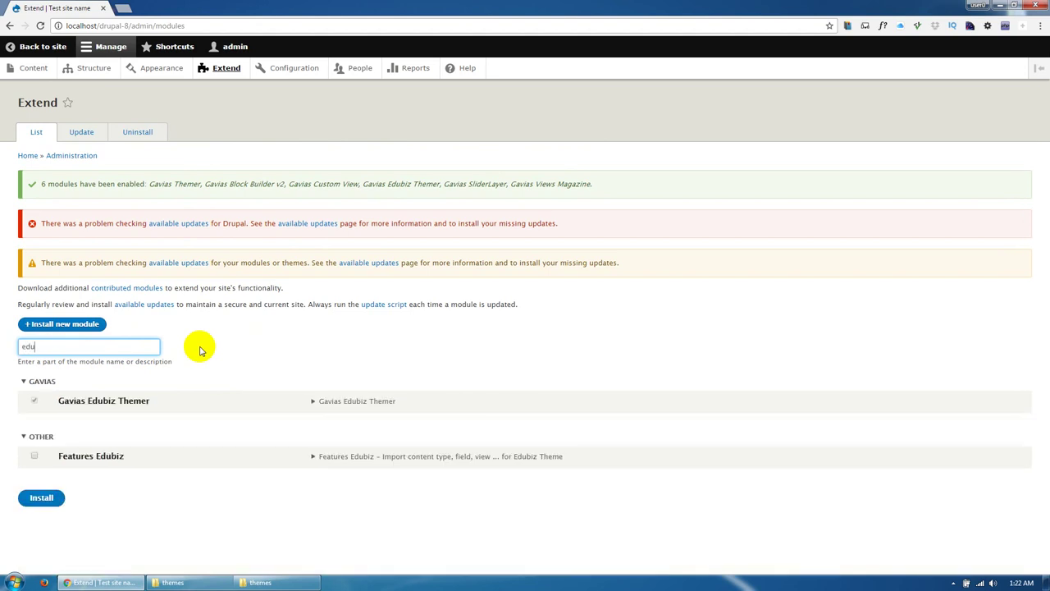
left_click(97, 458)
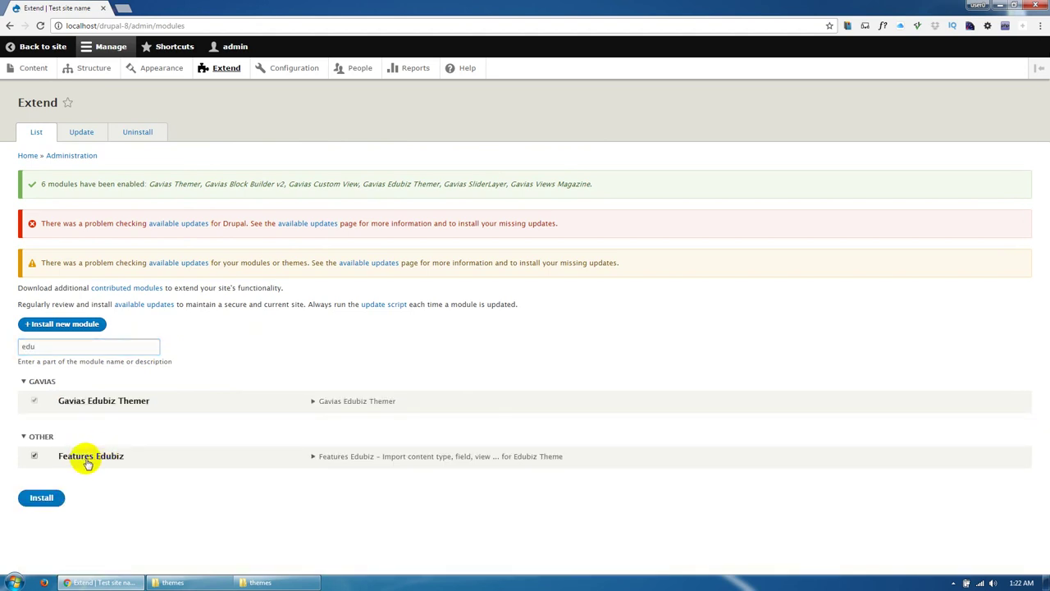
left_click(42, 499)
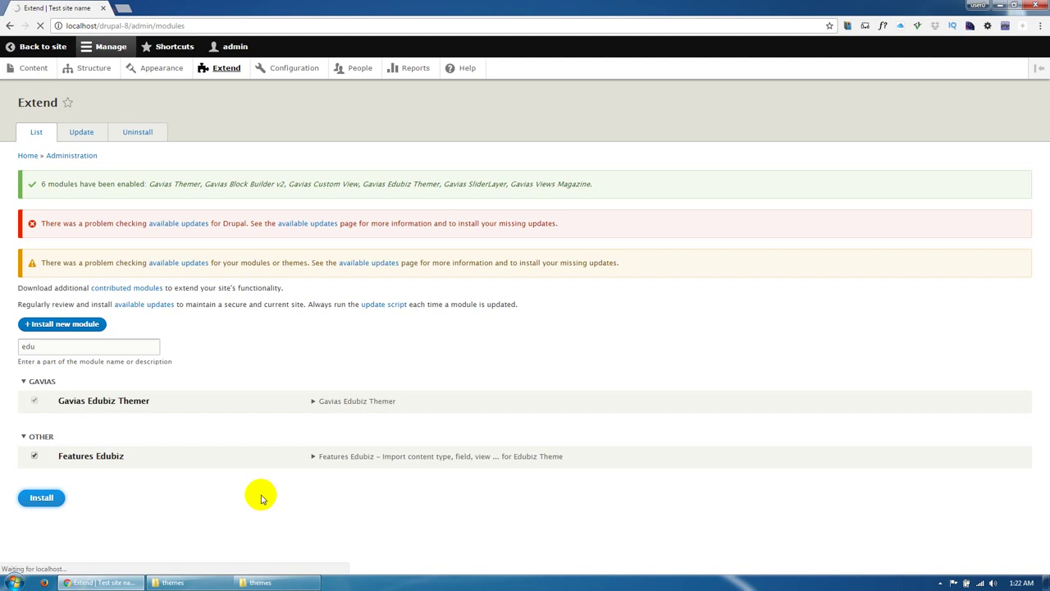
left_click(51, 187)
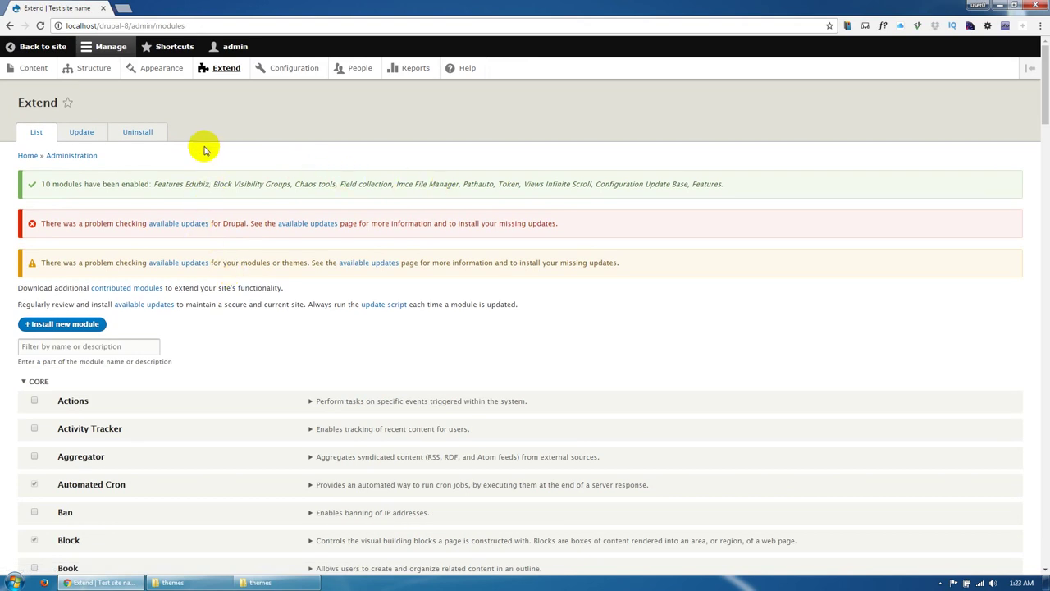
Step: Open the site's list of views and look through the enabled entries
left_click(97, 69)
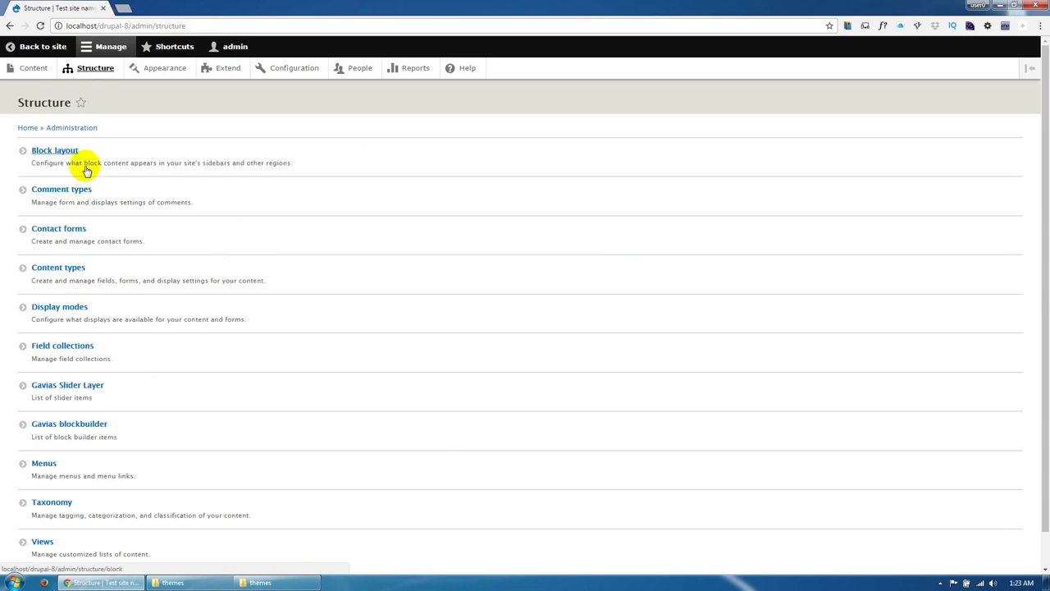
left_click(45, 543)
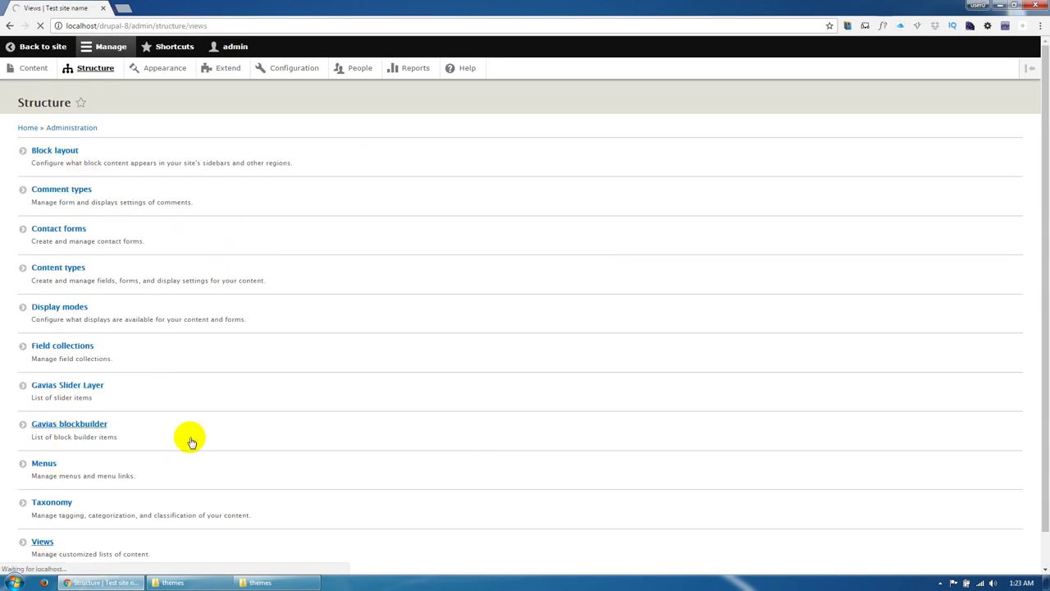
scroll(107, 422, "down", 1)
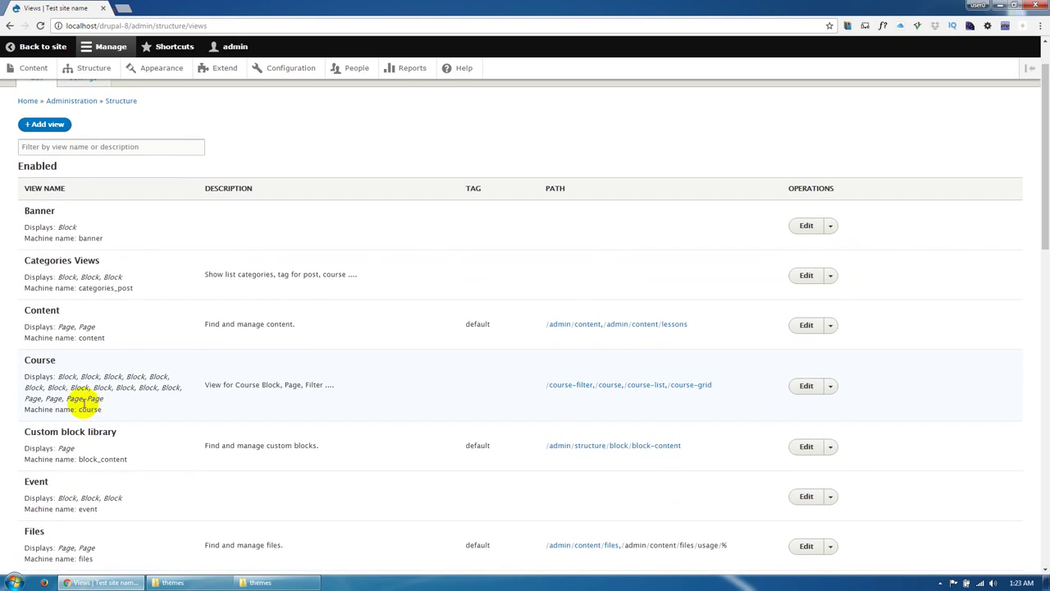
Step: Examine the Course, Event and Categories Views entries among the imported views
double_click(39, 361)
scroll(49, 403, "down", 1)
double_click(33, 427)
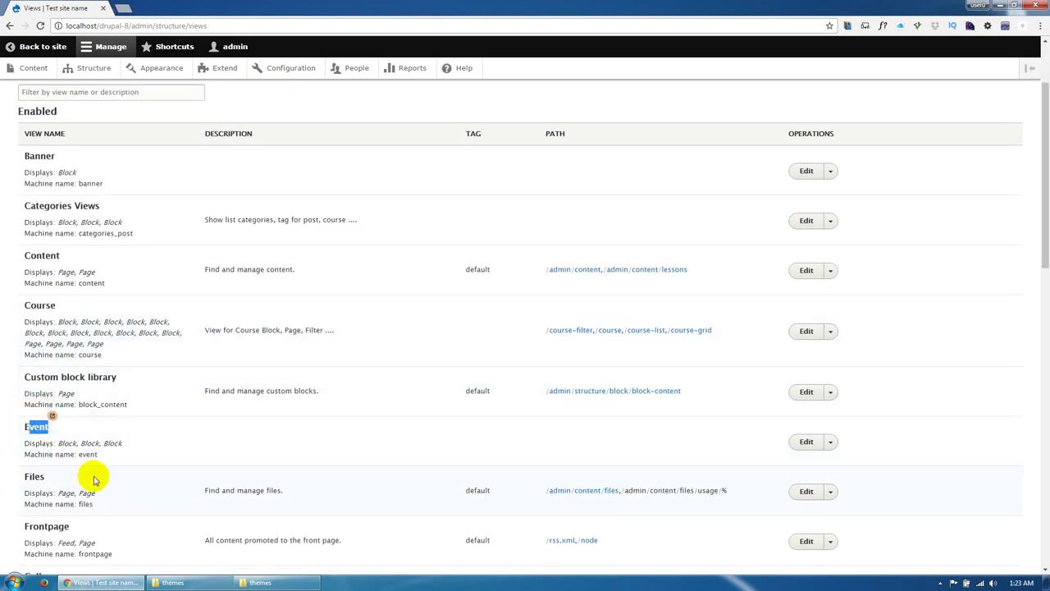
left_click(123, 489)
scroll(47, 211, "down", 1)
left_click_drag(55, 151, 99, 151)
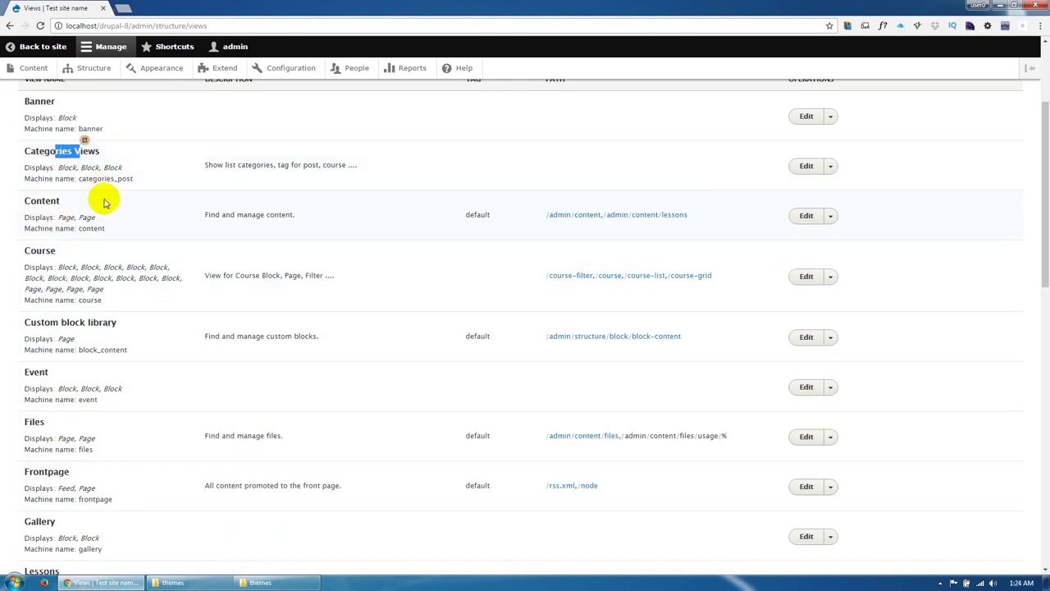
scroll(105, 203, "up", 3)
Step: Open the site's block layout and assign the Search block to the Search region and Breadcrumbs to the Breadcrumbs region
left_click(97, 69)
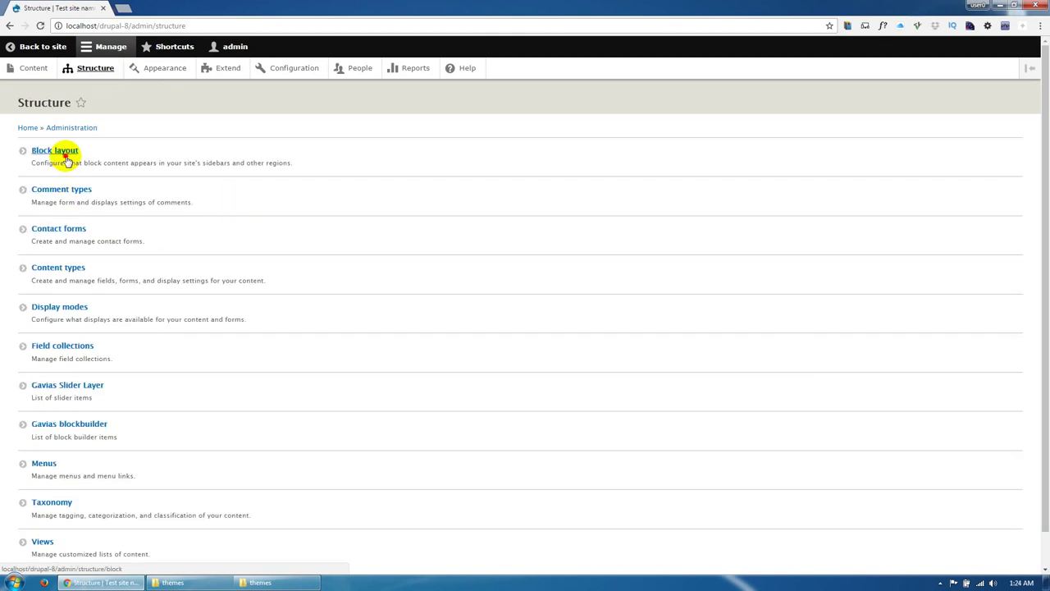
left_click(65, 159)
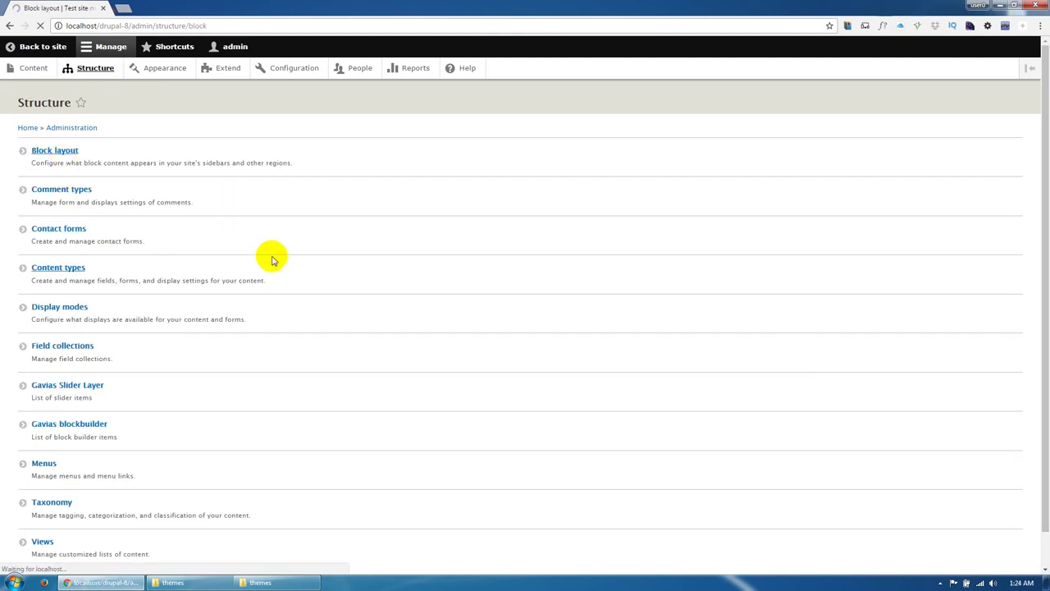
scroll(70, 272, "down", 1)
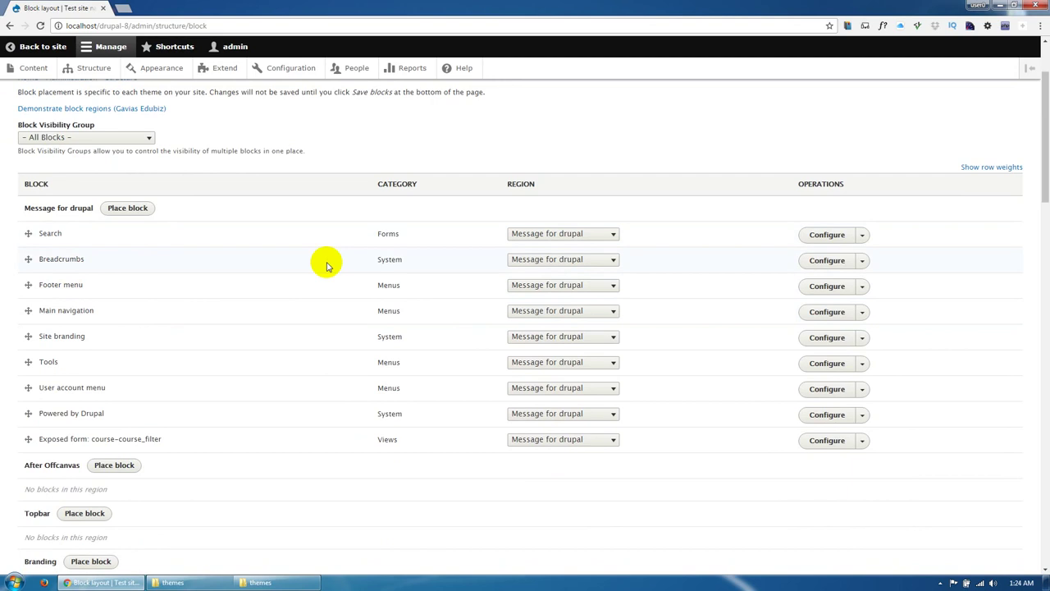
left_click(541, 236)
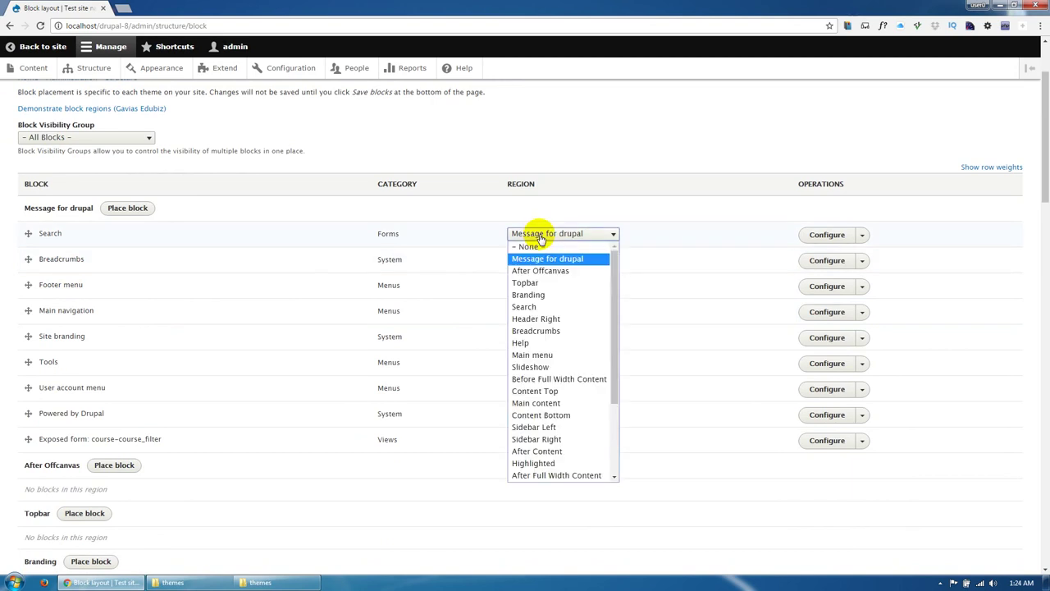
left_click(548, 306)
left_click(546, 273)
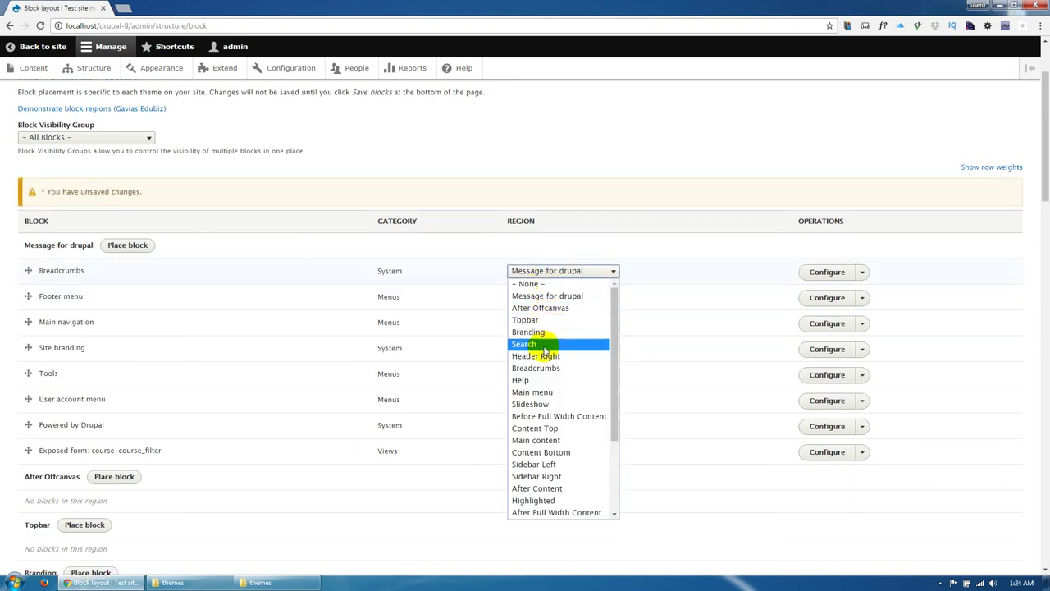
left_click(538, 368)
Step: Set the Footer menu block's region to None, and assign Main navigation to Main menu and Site branding to Branding
left_click(551, 275)
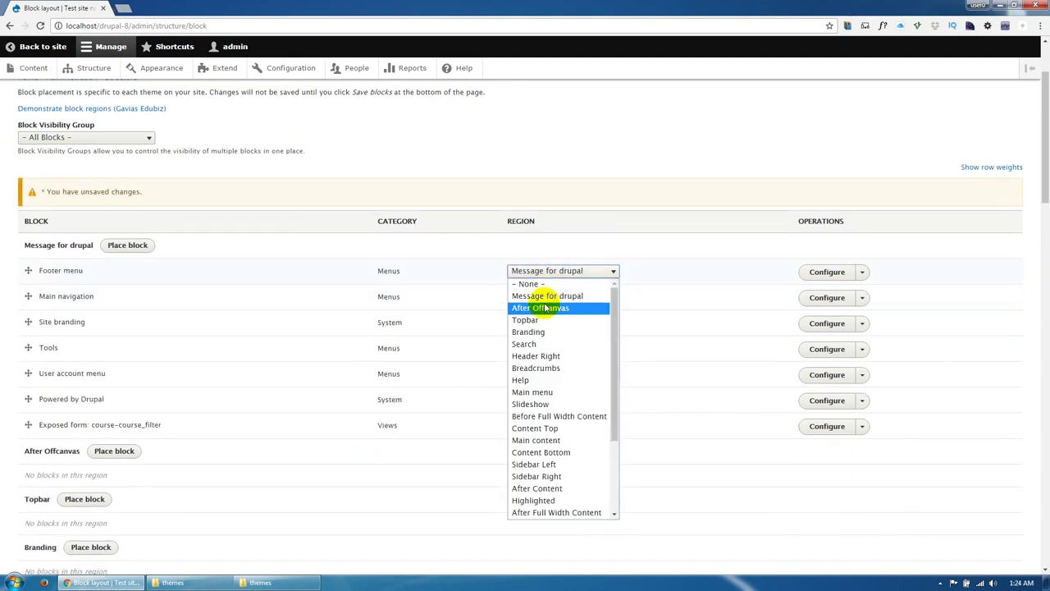
left_click(545, 286)
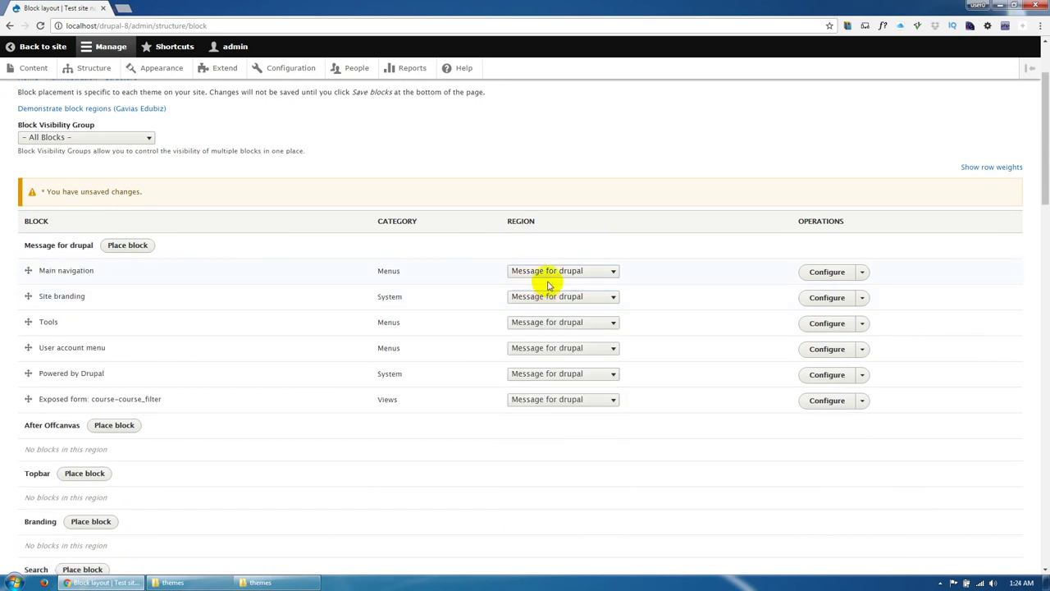
left_click(551, 274)
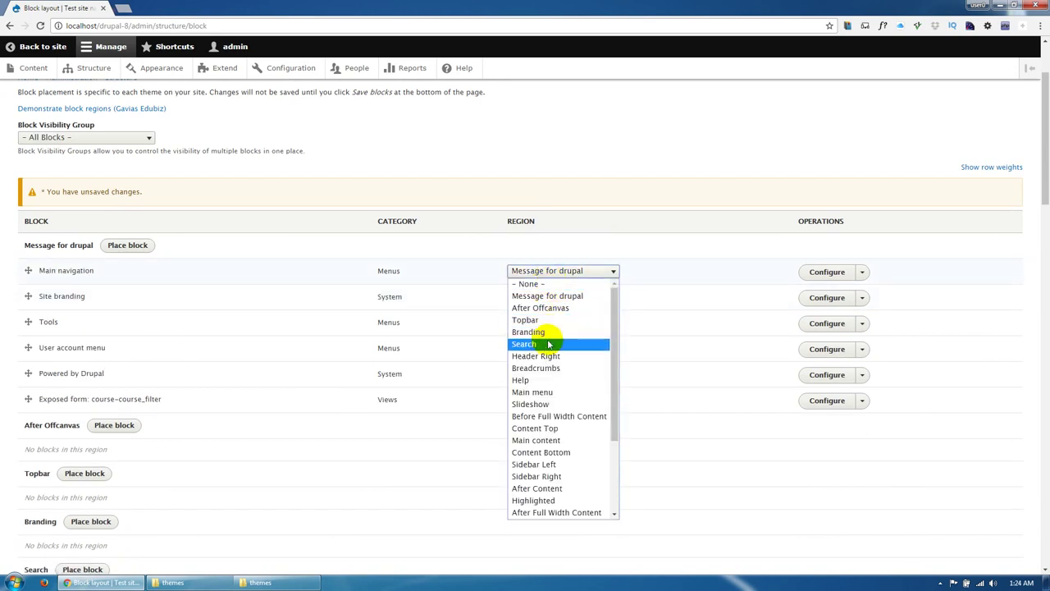
left_click(549, 382)
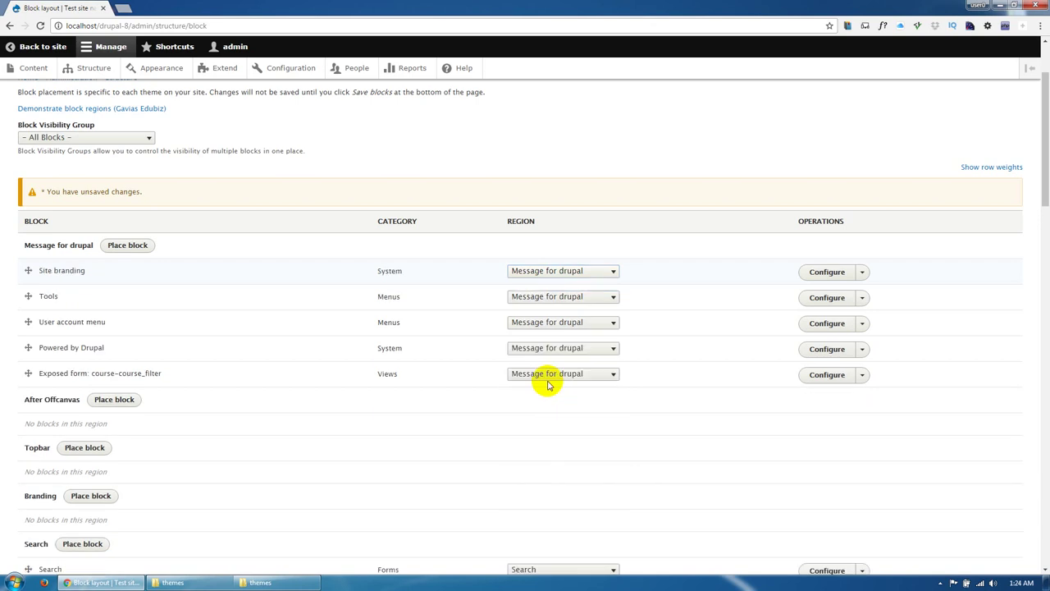
left_click(549, 274)
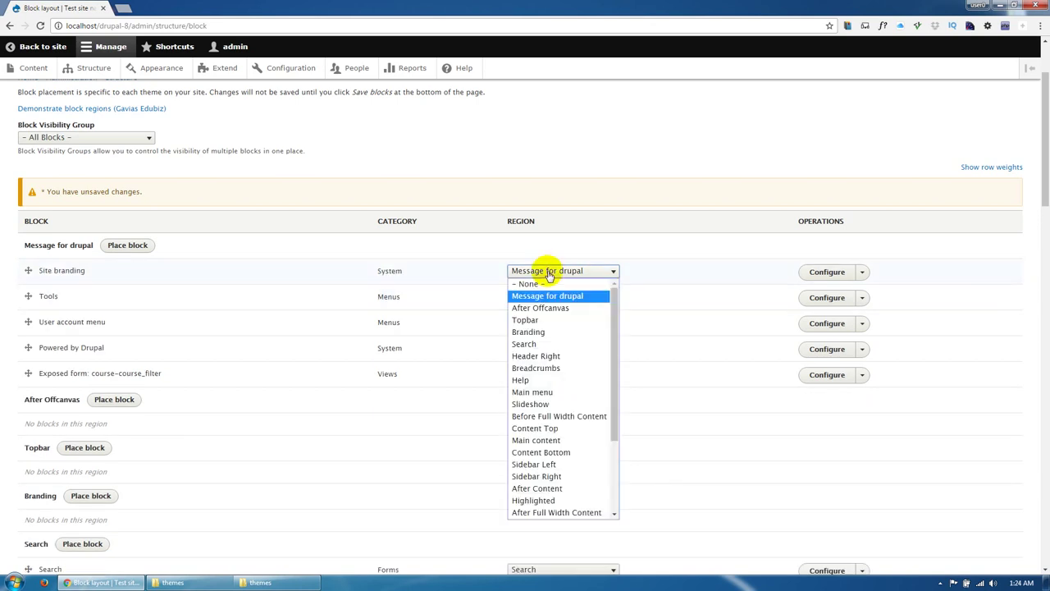
left_click(548, 332)
Step: Assign the Tools, User account menu, Powered by Drupal and course filter exposed form blocks to the Other region
left_click(551, 273)
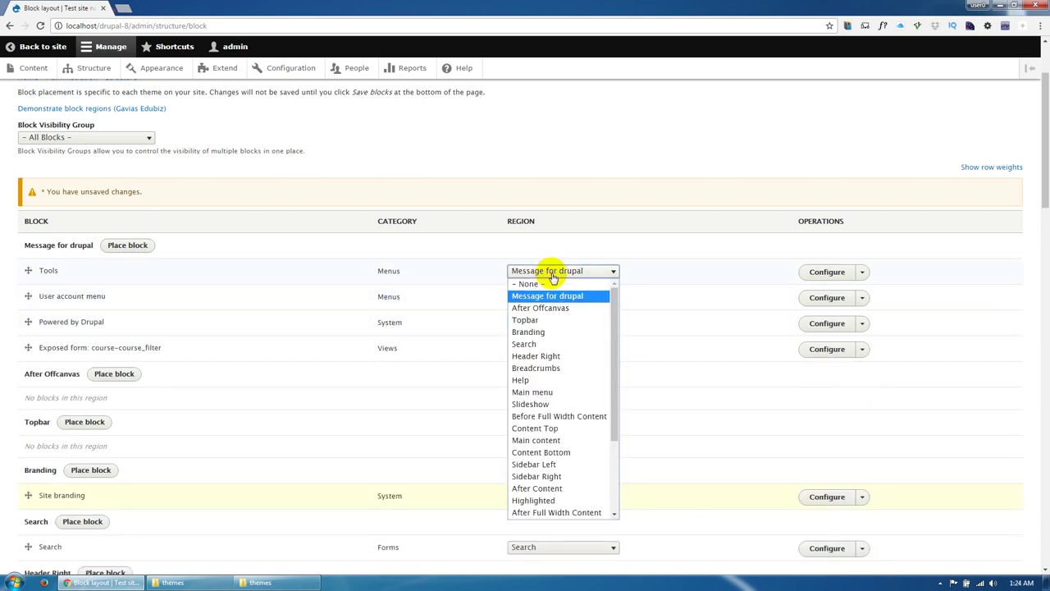
scroll(546, 403, "down", 5)
left_click(539, 499)
left_click(578, 272)
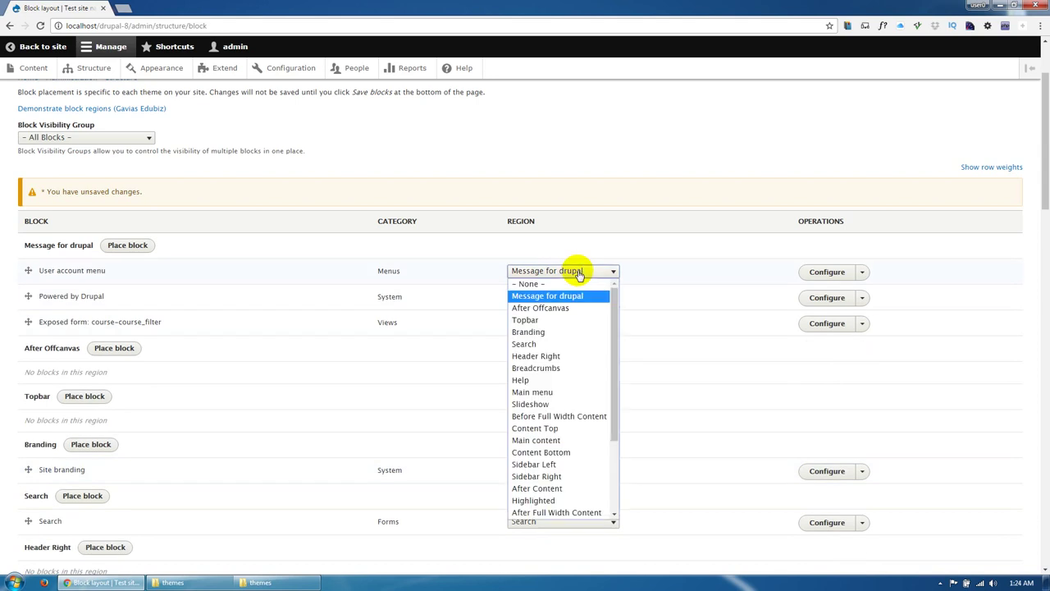
scroll(539, 488, "down", 5)
left_click(544, 513)
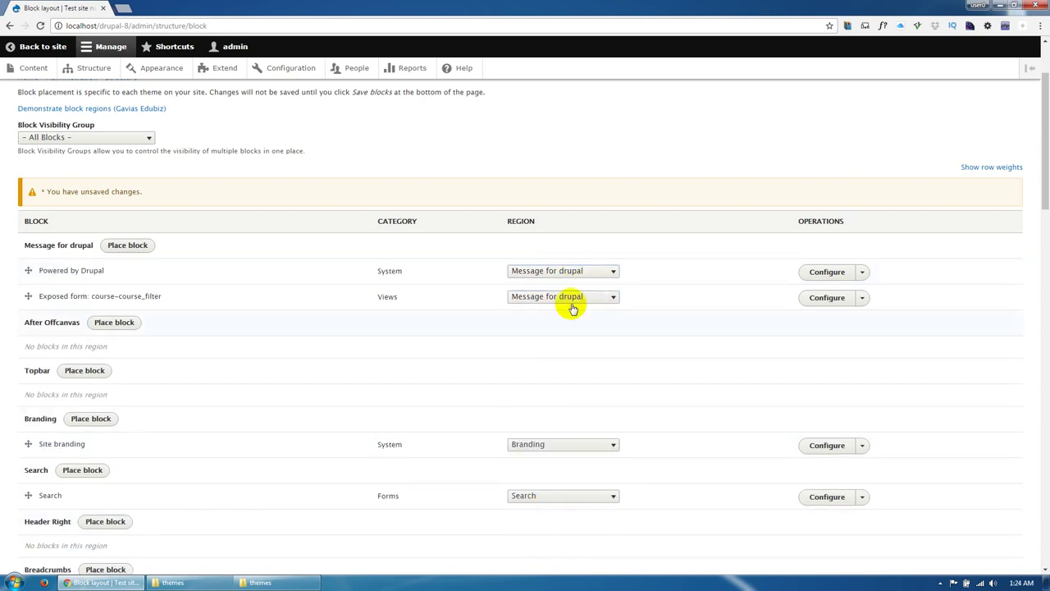
left_click(566, 273)
scroll(545, 447, "down", 5)
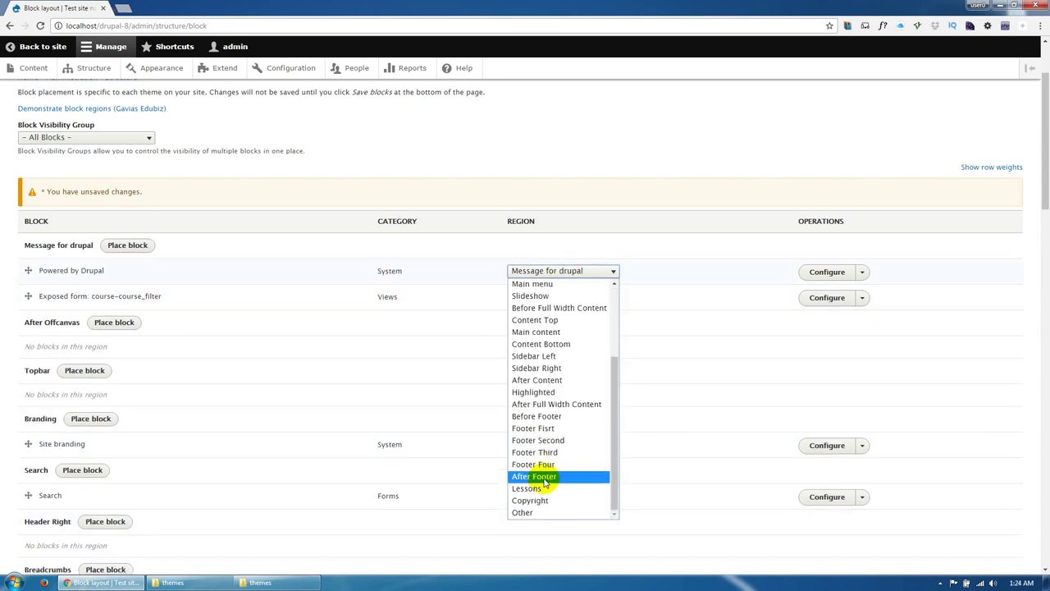
left_click(540, 513)
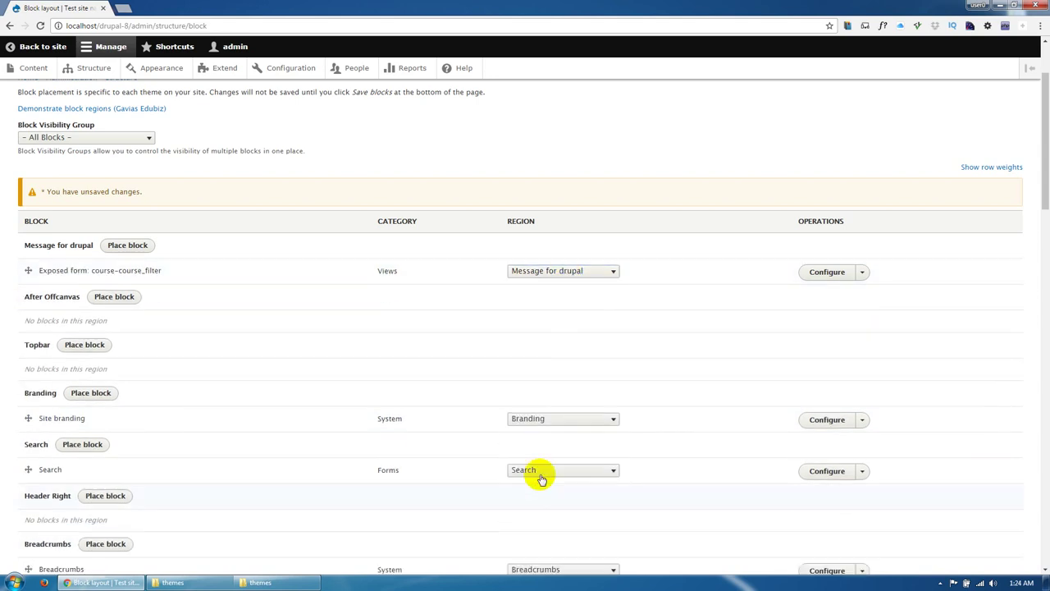
left_click(577, 277)
scroll(540, 459, "down", 5)
left_click(539, 513)
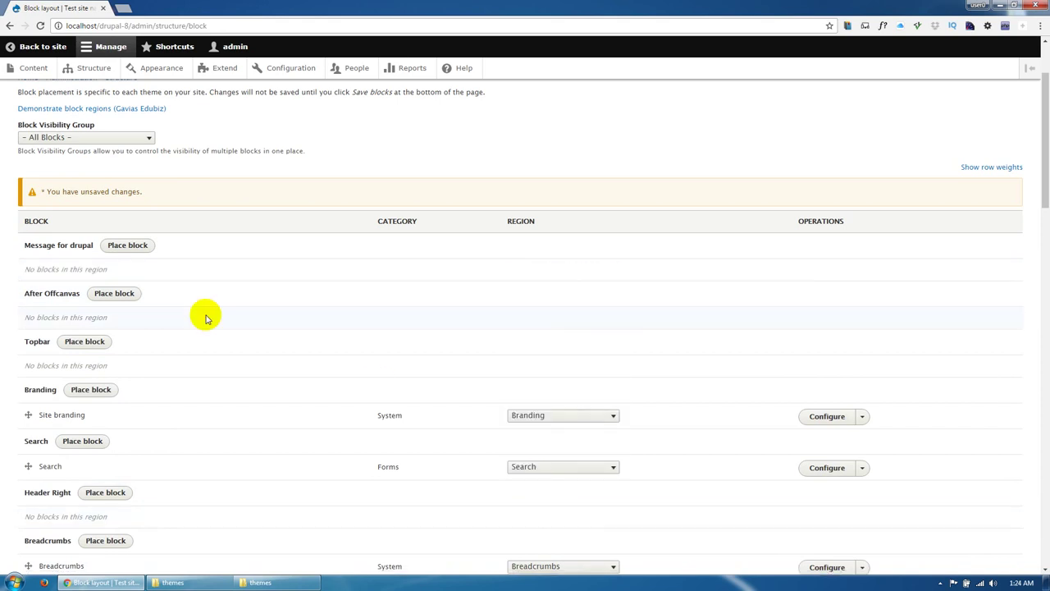
Step: Move the Page title block from the Main content region to the Other region
scroll(197, 311, "down", 2)
scroll(180, 309, "down", 2)
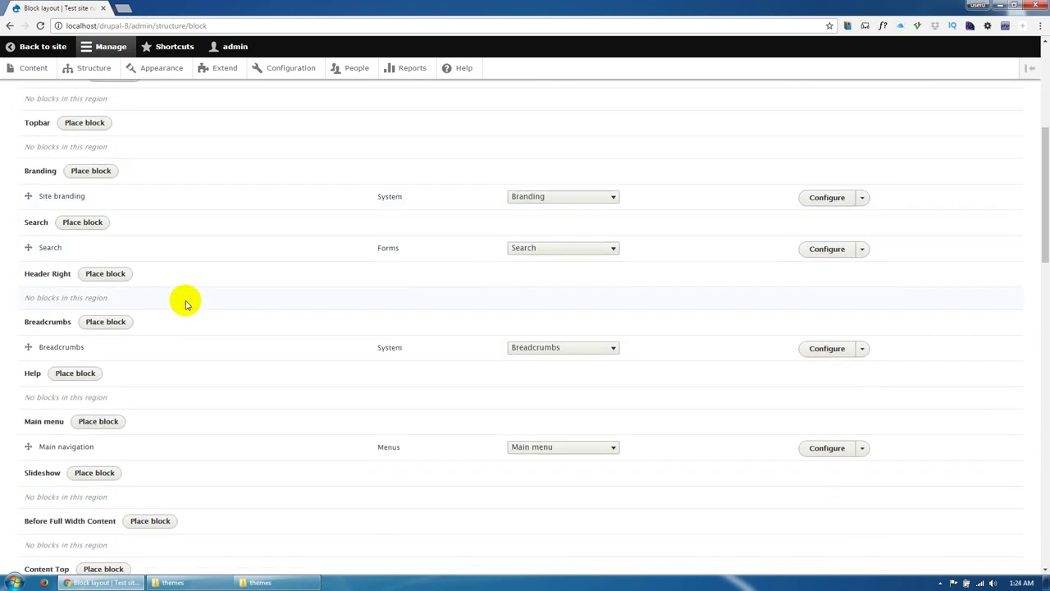
scroll(186, 305, "down", 3)
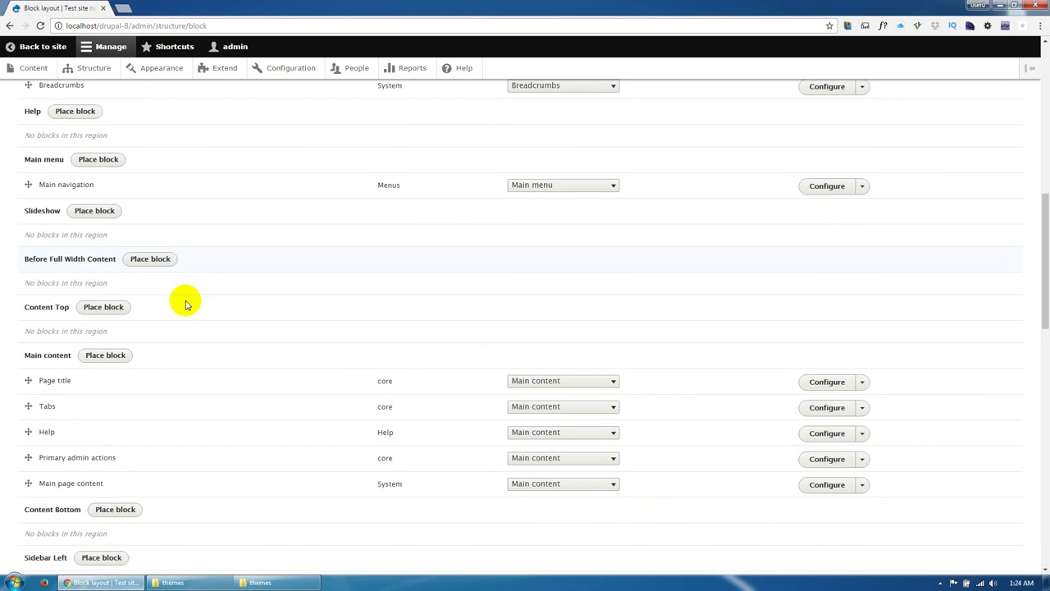
scroll(185, 302, "down", 1)
left_click(529, 317)
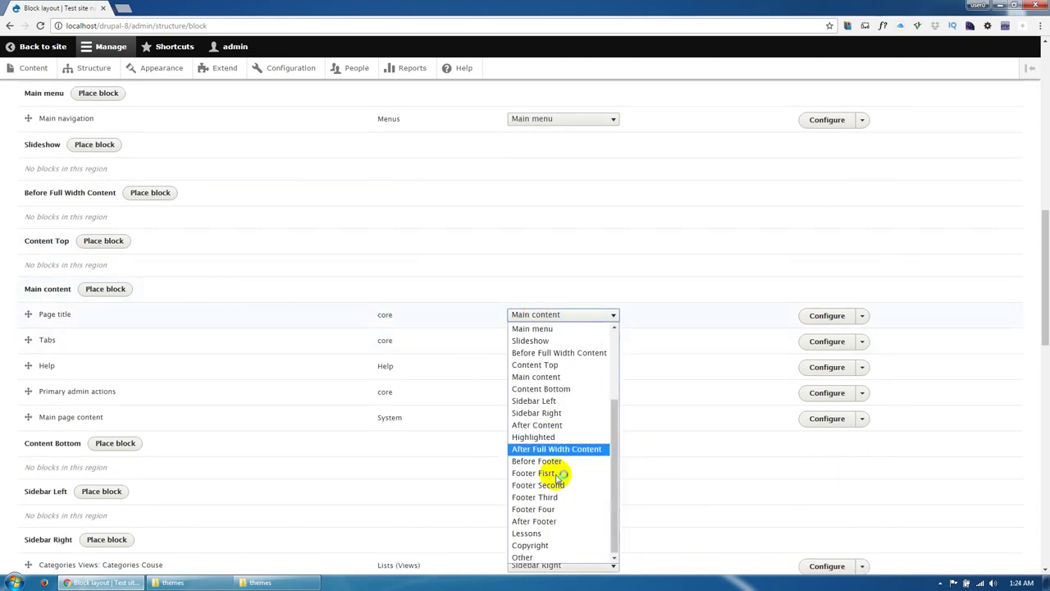
left_click(540, 557)
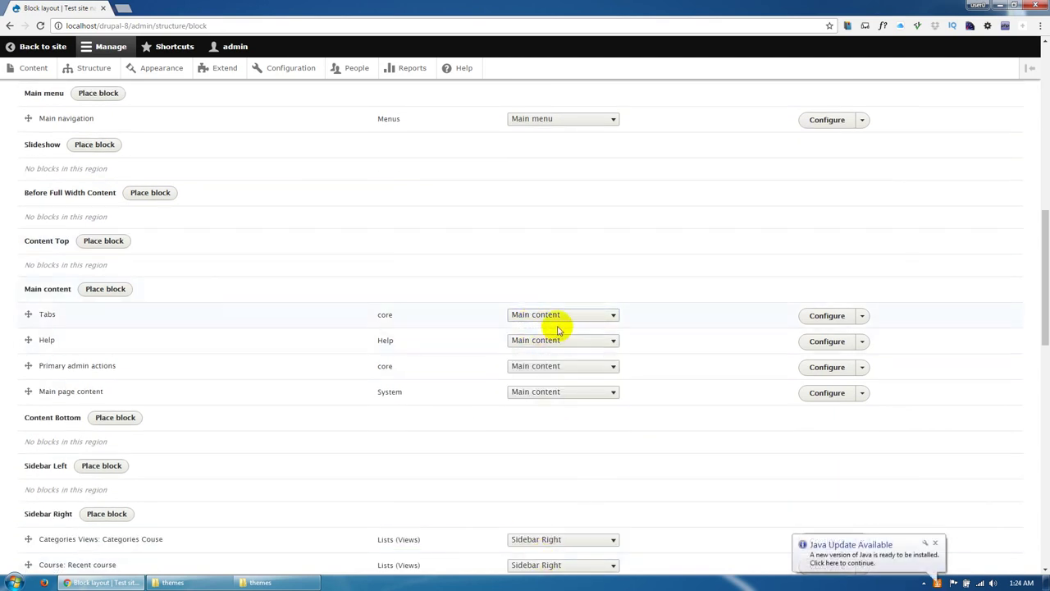
left_click(570, 392)
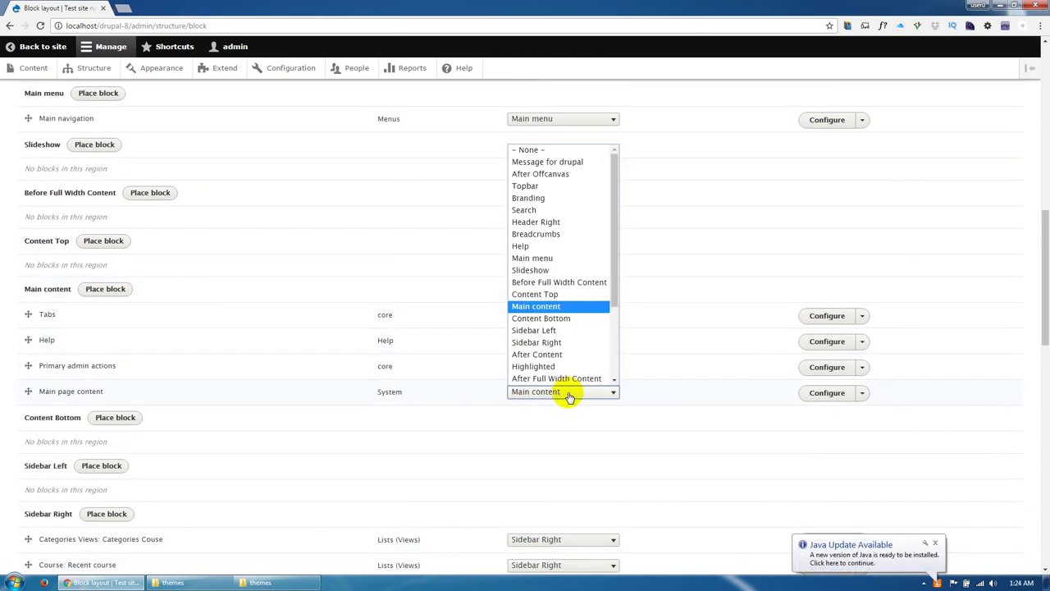
left_click(569, 394)
Step: Move the Tabs, Help and Primary admin actions blocks from Main content to the Help region
left_click(520, 316)
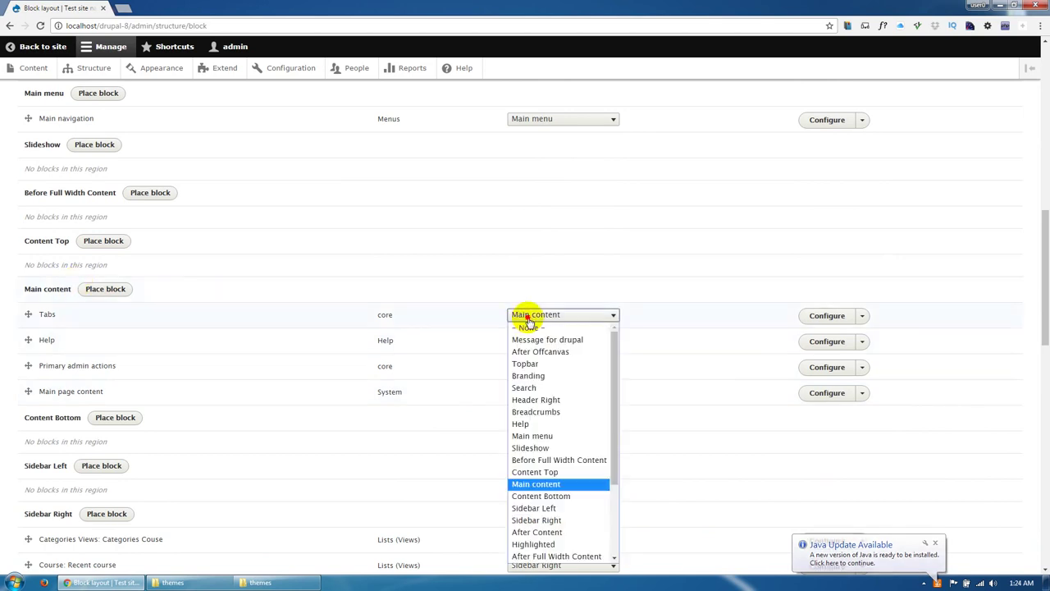
left_click(538, 425)
left_click(544, 320)
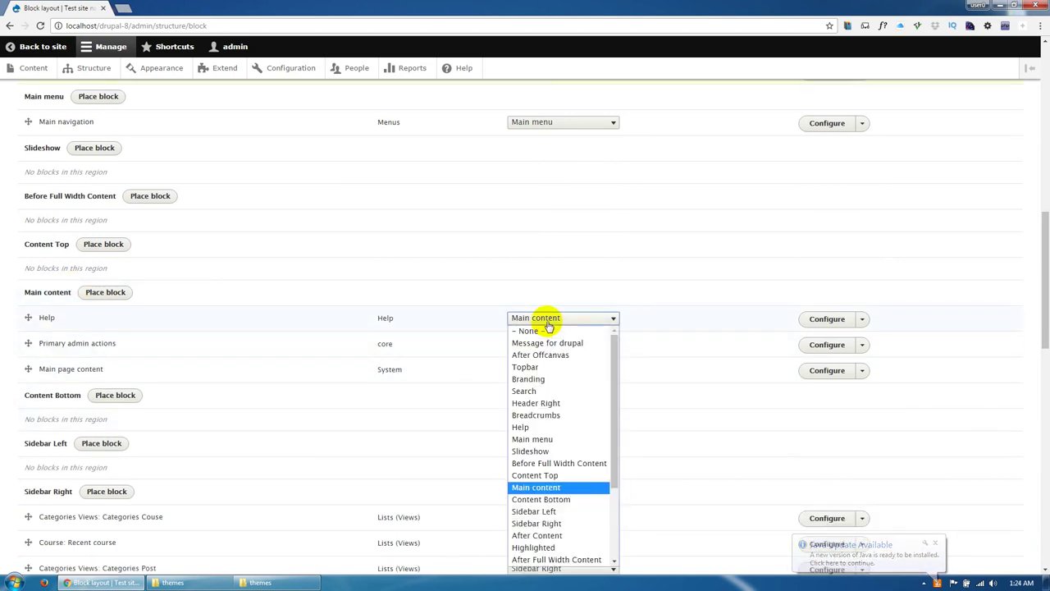
left_click(537, 426)
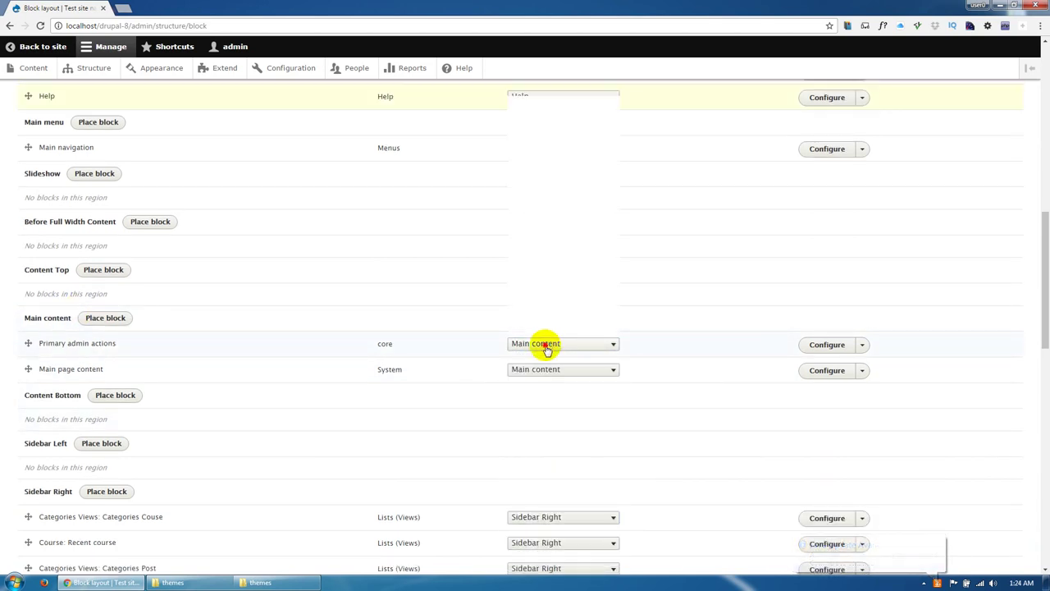
left_click(545, 344)
left_click(549, 200)
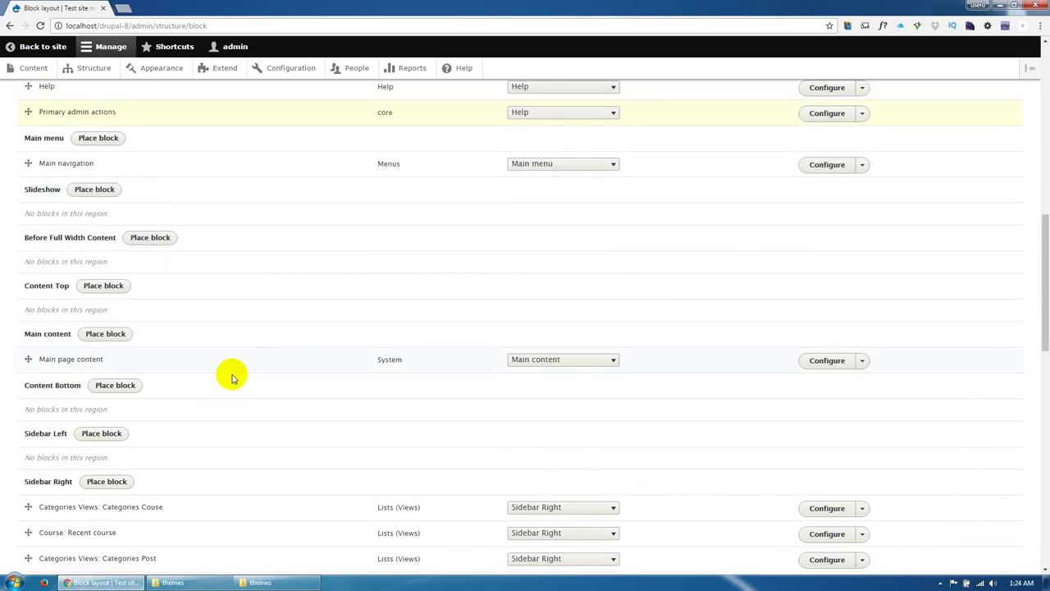
Step: Move the Status messages block from the Highlighted region to Message for drupal
scroll(232, 373, "down", 2)
scroll(406, 400, "down", 2)
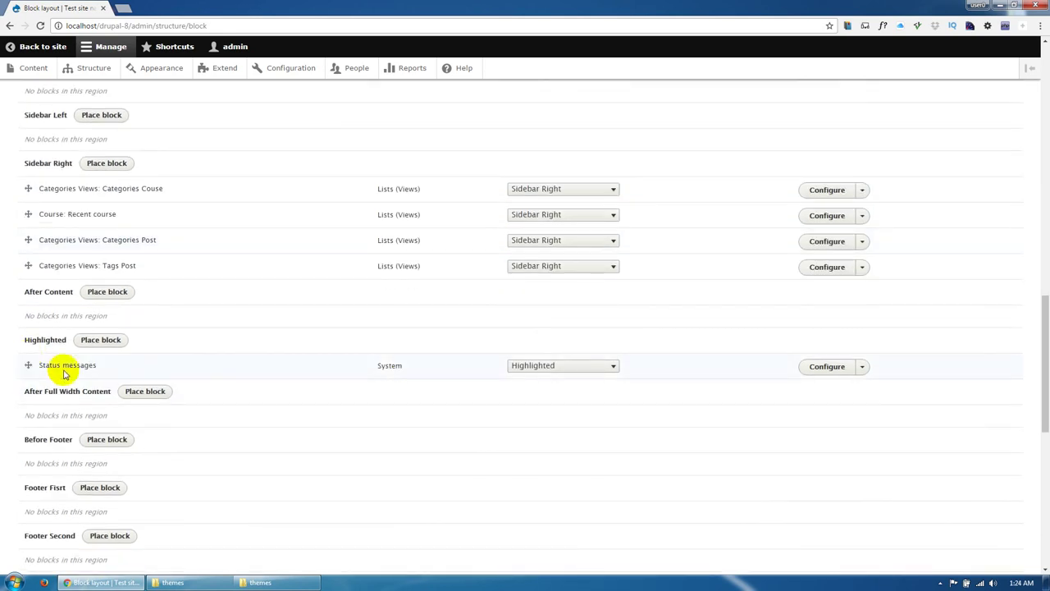
scroll(425, 312, "down", 2)
left_click(502, 257)
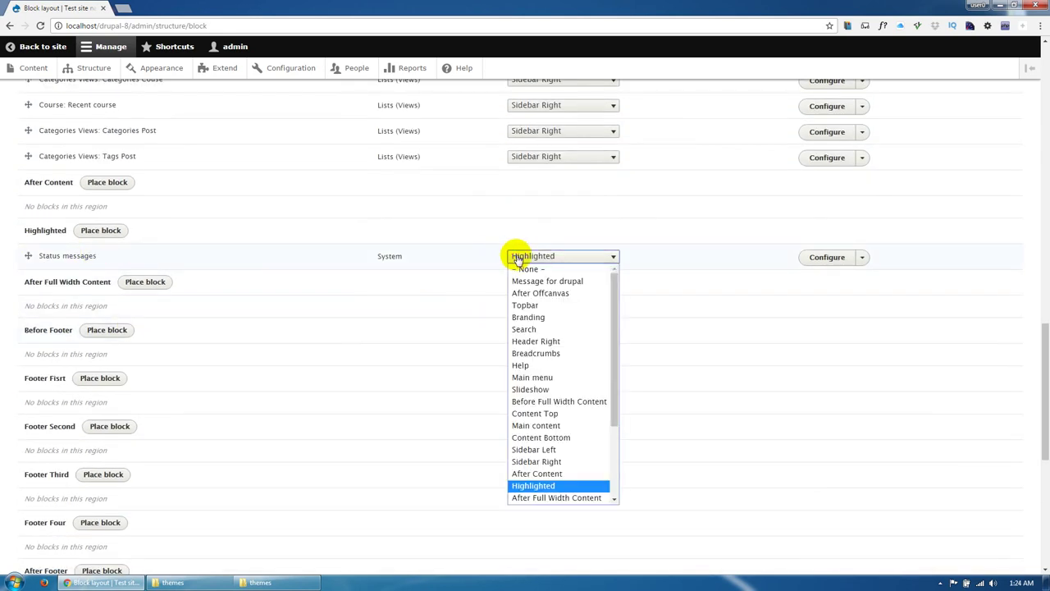
left_click(539, 279)
scroll(375, 380, "down", 4)
scroll(343, 400, "down", 3)
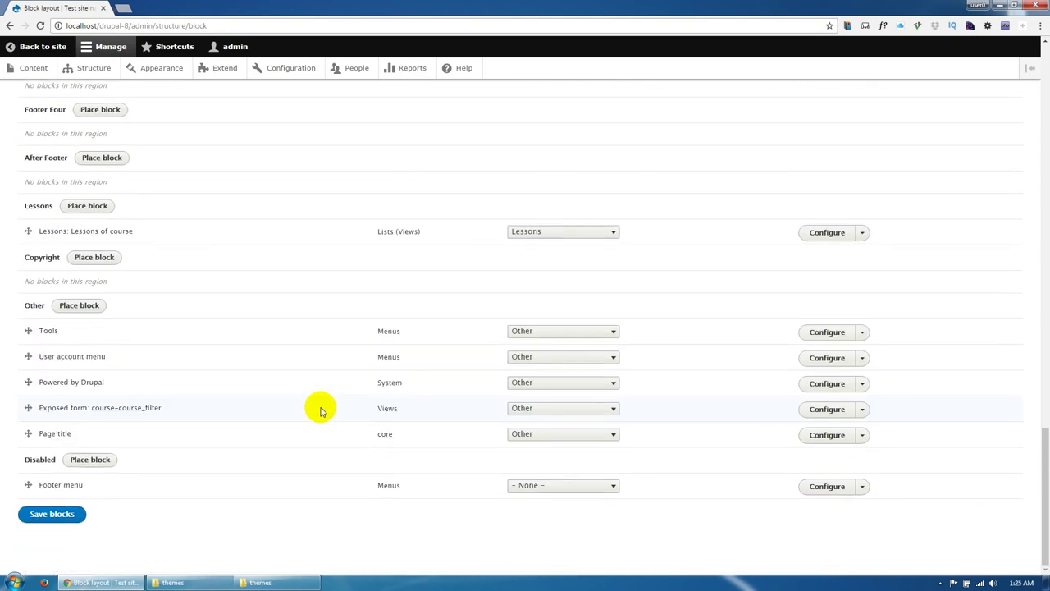
Step: Save the block layout and check the site's front page in a separate browser tab
left_click(66, 514)
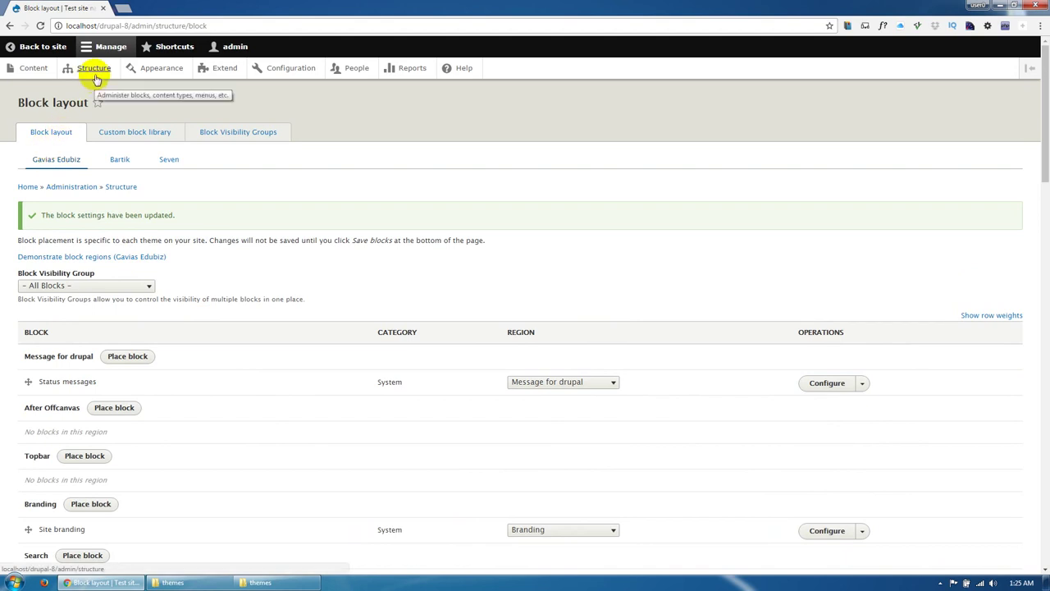
left_click(162, 9)
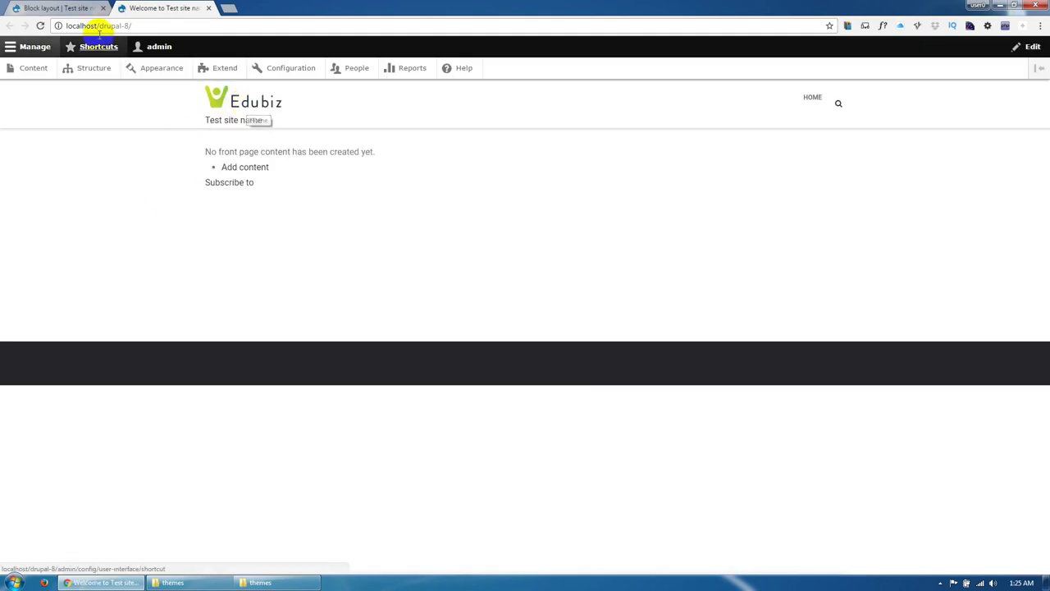
left_click(74, 10)
Step: Configure the Site branding block to hide the site name and site slogan, and save the block
scroll(185, 320, "down", 2)
scroll(195, 353, "down", 1)
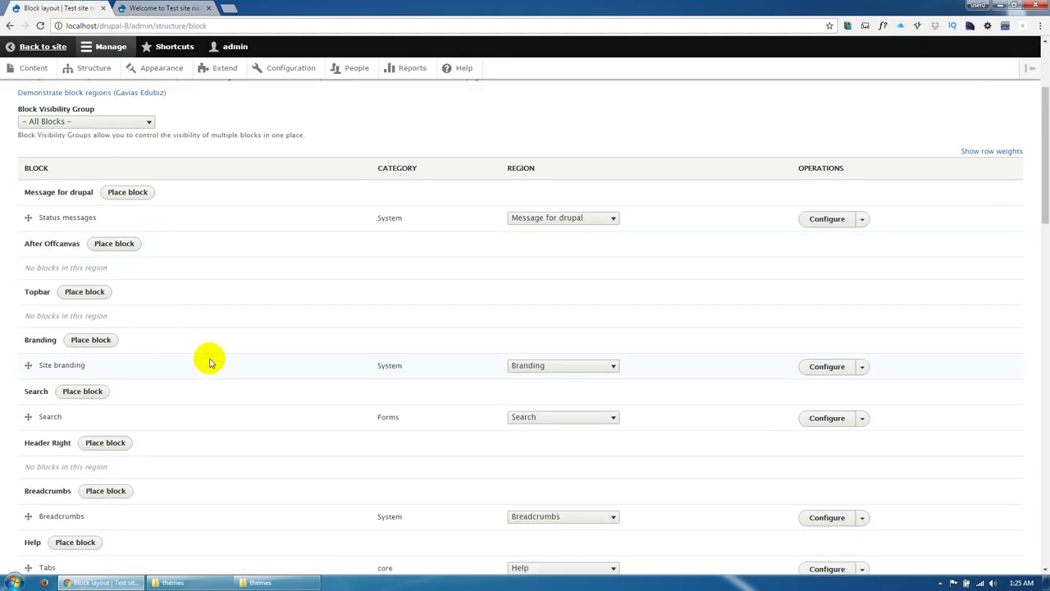
left_click(825, 376)
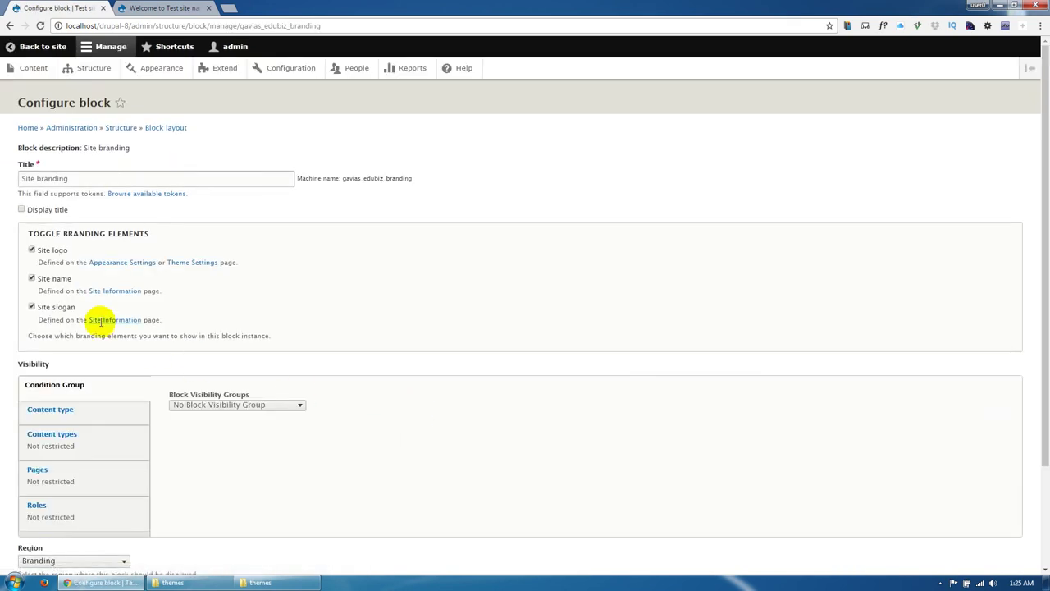
left_click(61, 282)
scroll(24, 533, "down", 3)
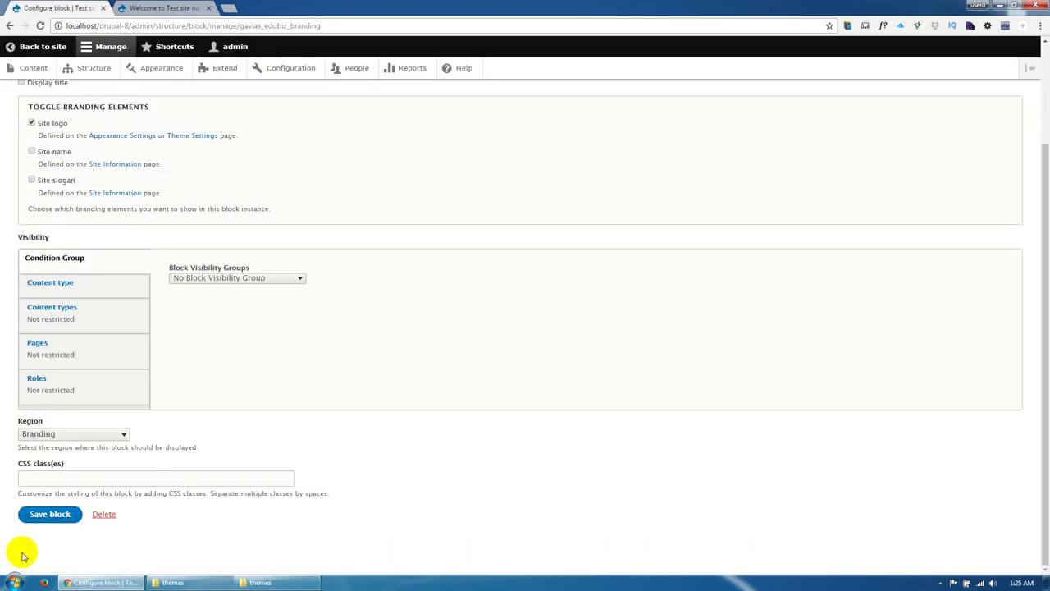
left_click(49, 514)
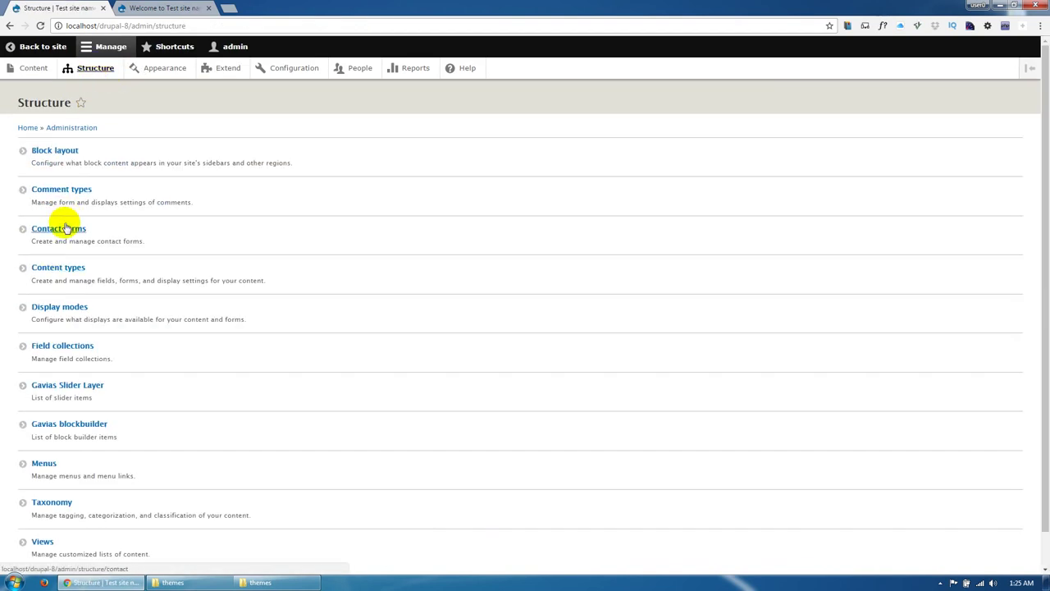
Step: Enable the Block Builder field below Body in the Basic page content type's form display and save
left_click(62, 268)
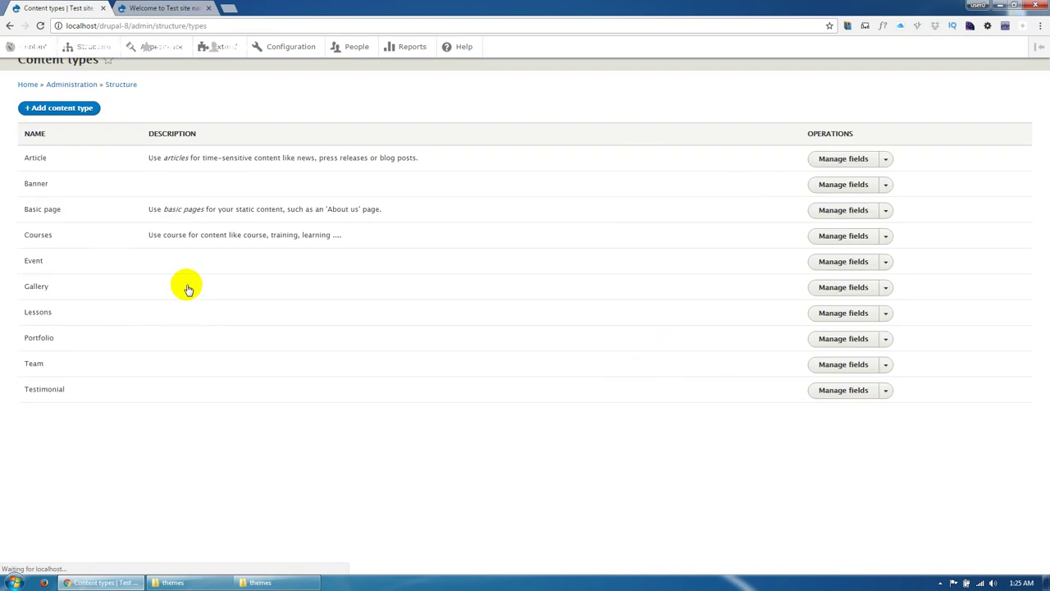
left_click(839, 256)
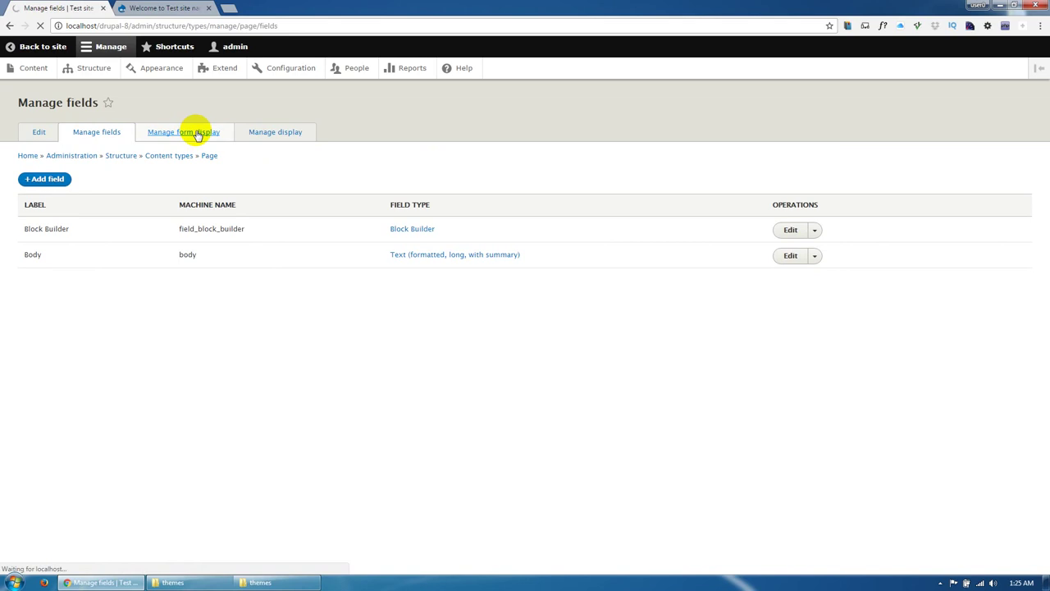
scroll(49, 476, "down", 2)
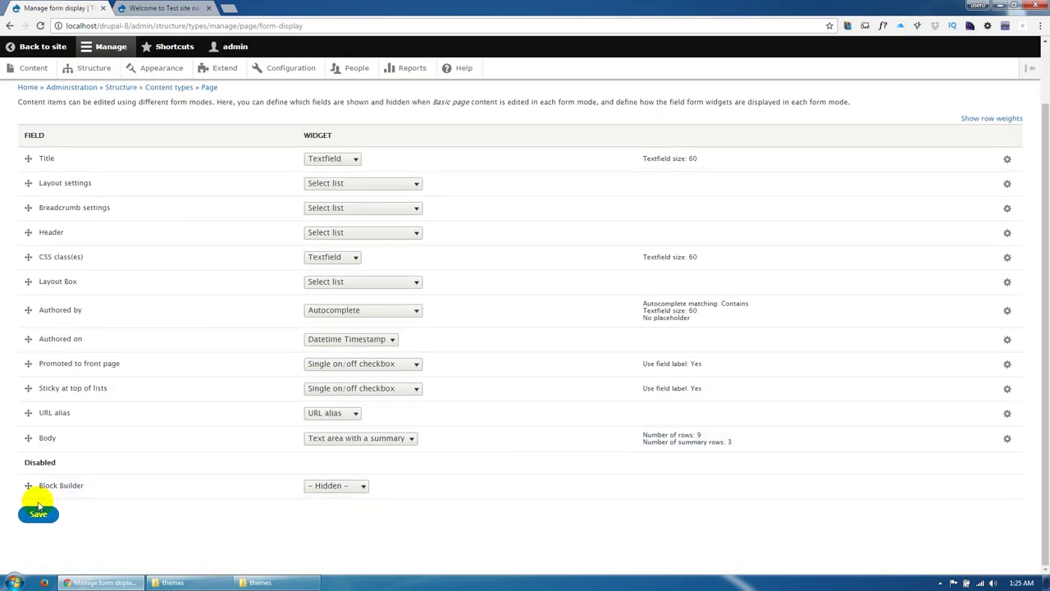
left_click_drag(26, 485, 37, 466)
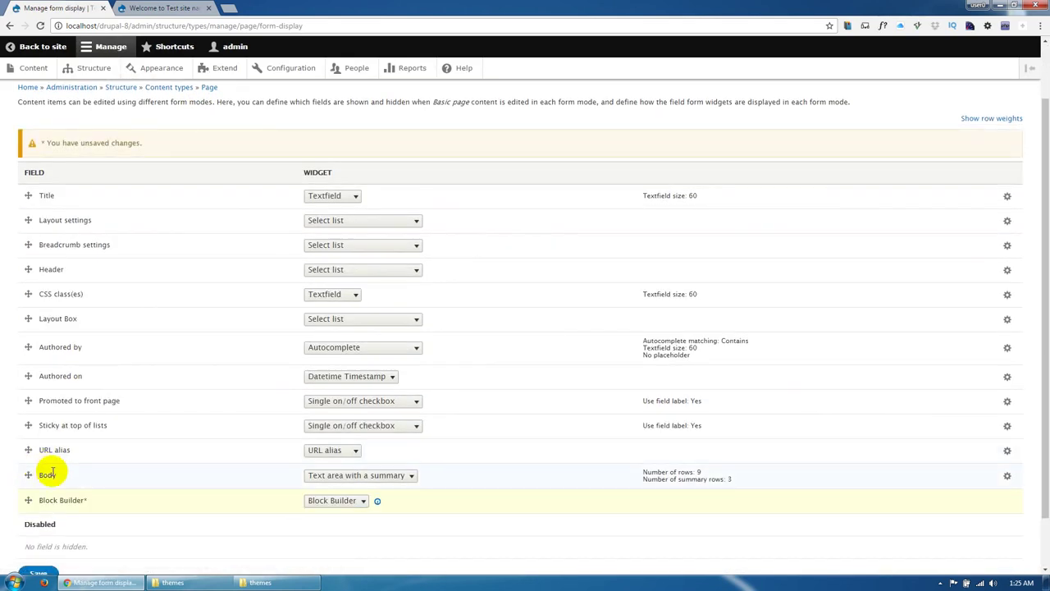
scroll(51, 473, "down", 2)
left_click(41, 516)
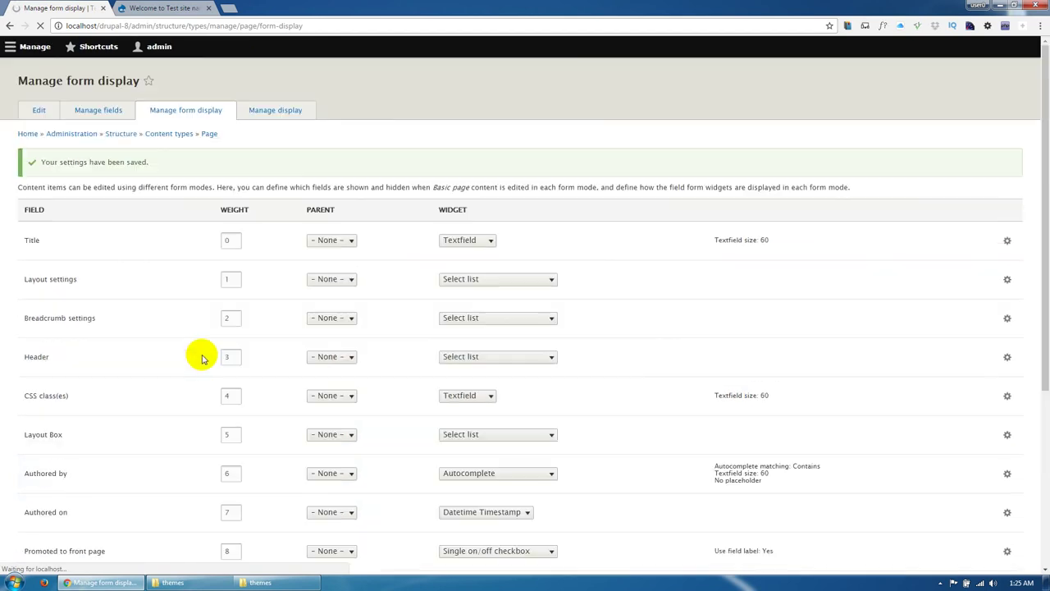
Step: Enable Block Builder below Links in the Basic page's default display with its label hidden, and save
left_click(277, 136)
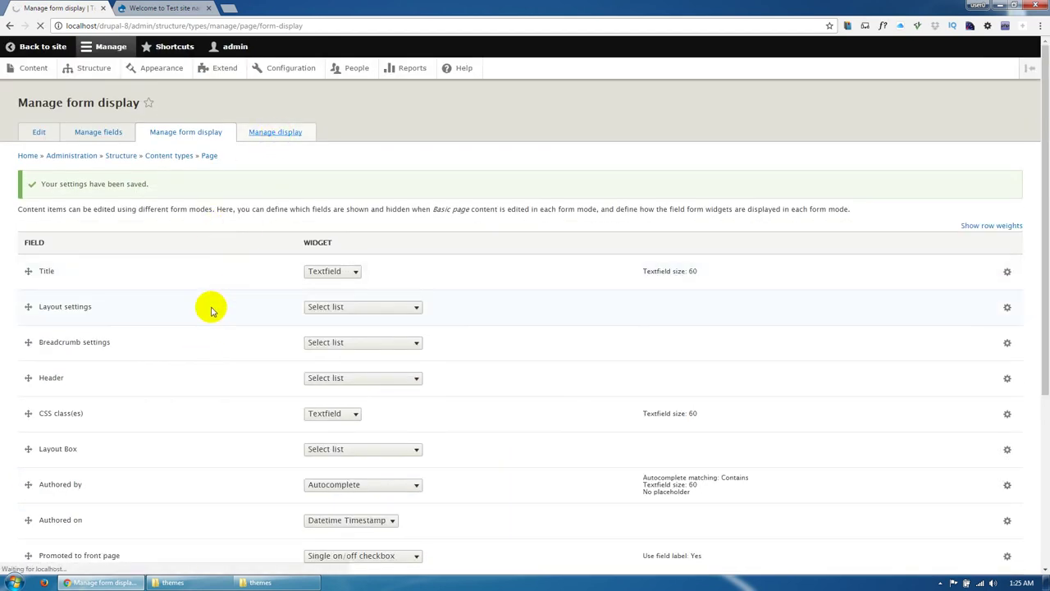
left_click_drag(27, 346, 28, 323)
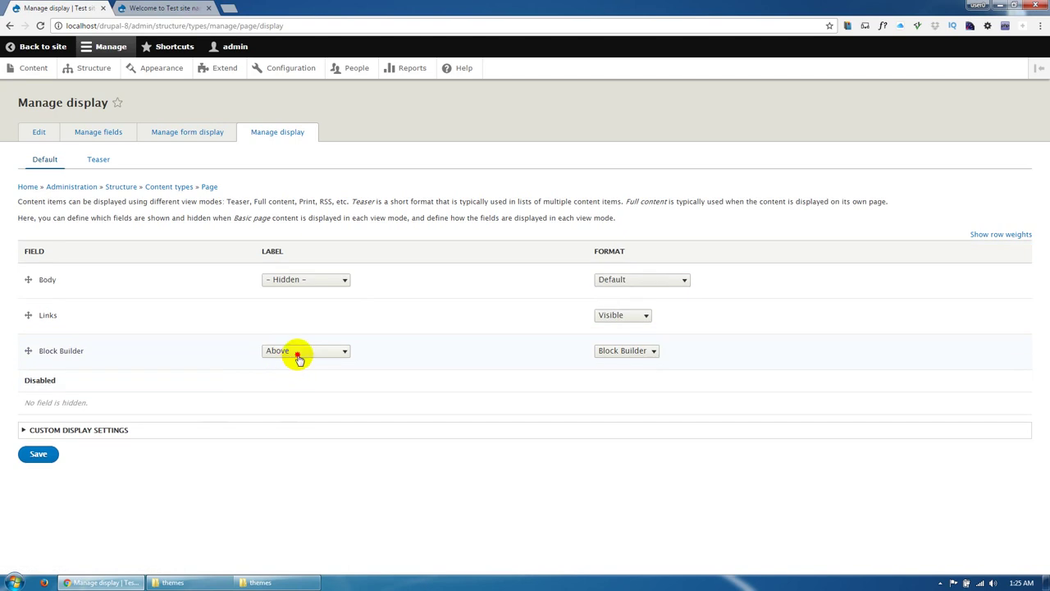
left_click(299, 359)
left_click(291, 385)
left_click(38, 453)
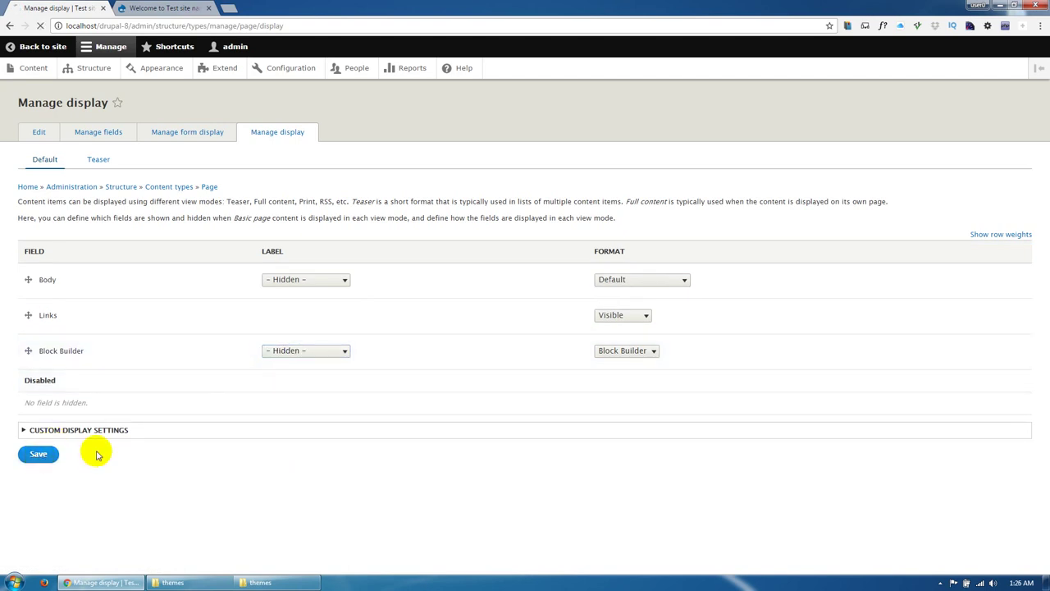
Step: Start a new Basic page and title it Home 1
left_click(35, 72)
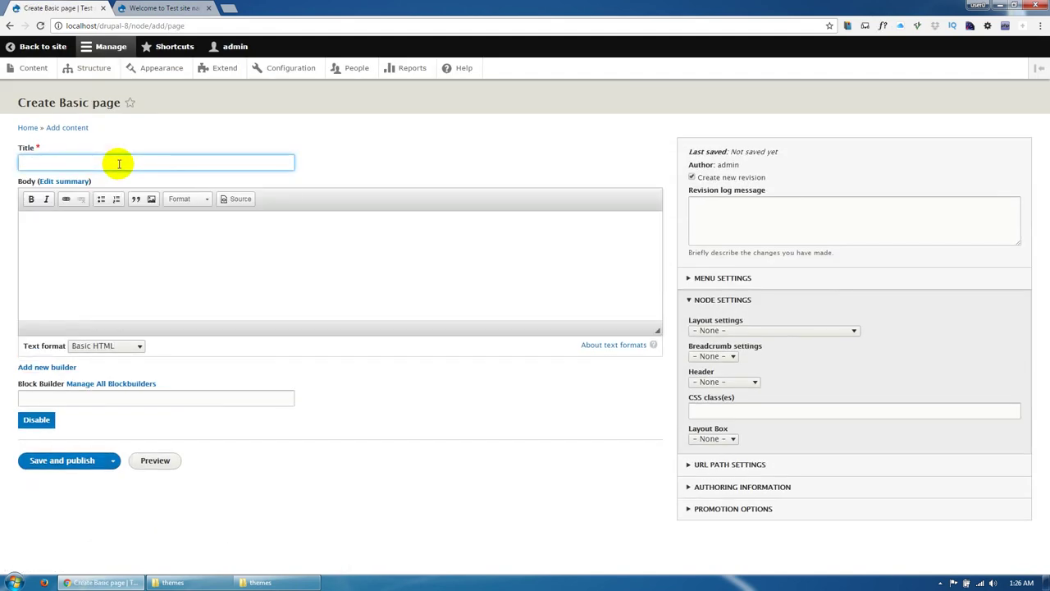
type("Home 1")
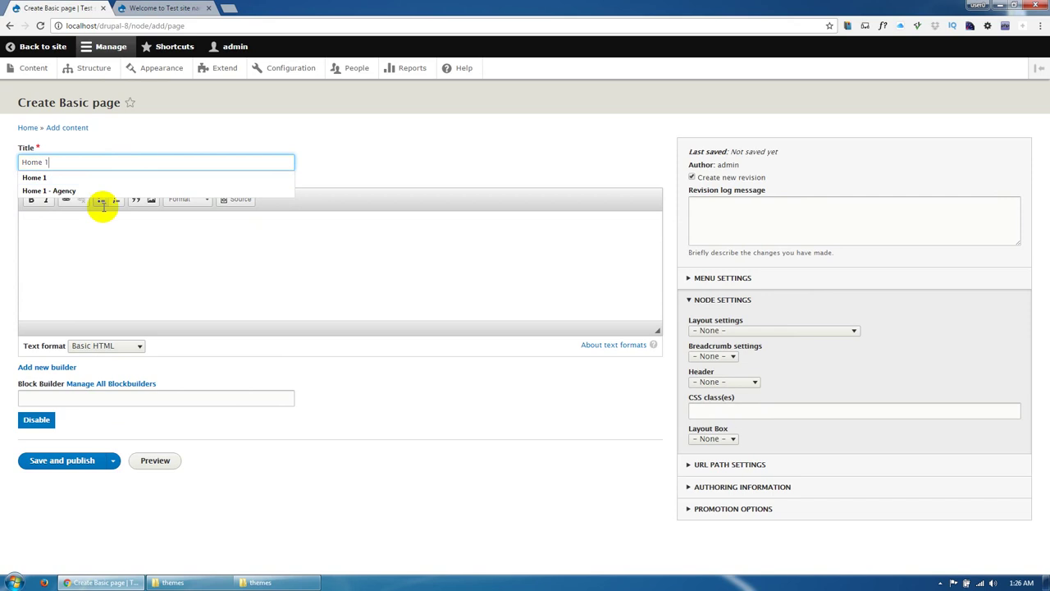
left_click(110, 243)
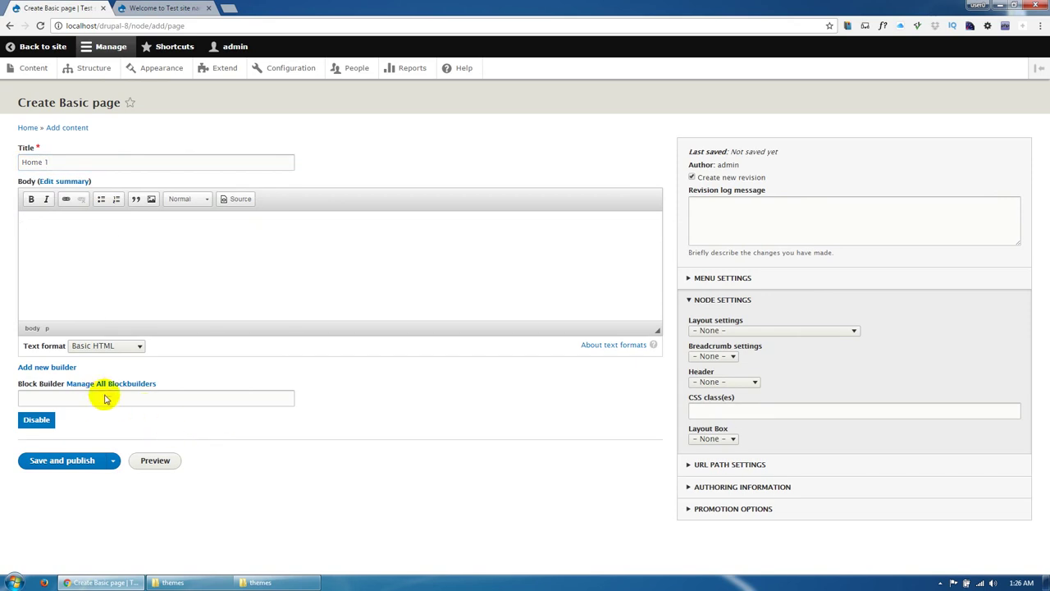
Step: Add a new block builder to the page, titled home-1 with the machine name home_1
left_click(49, 367)
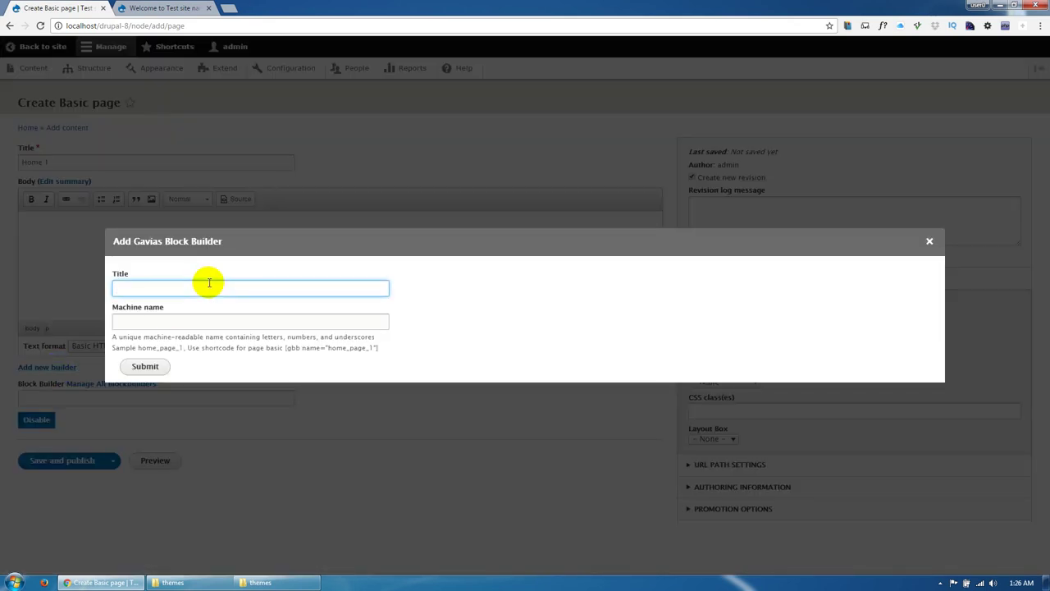
type("home-1")
key("Tab")
type("h")
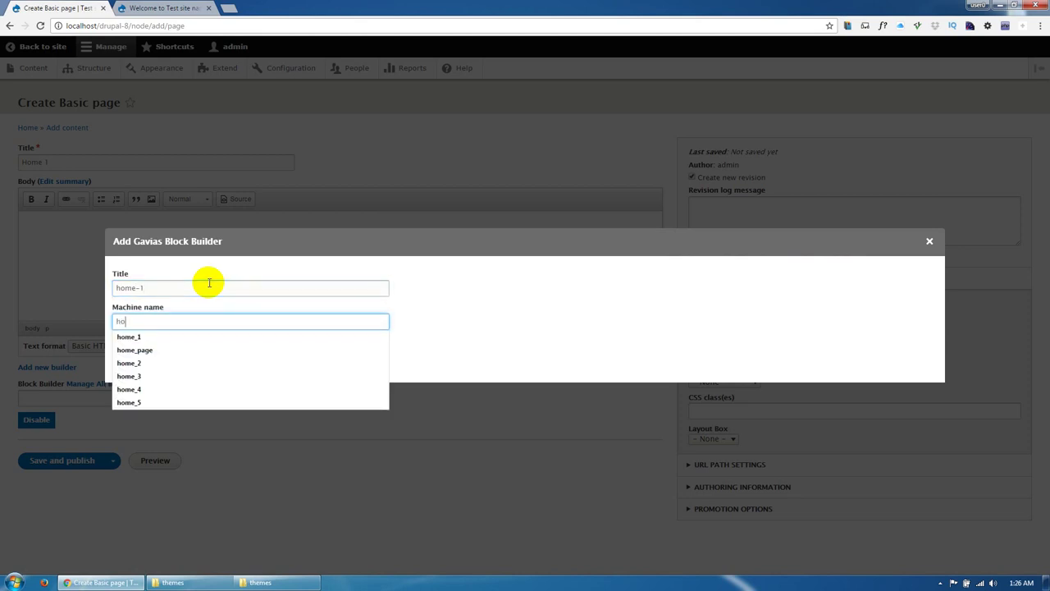
type("ome_1")
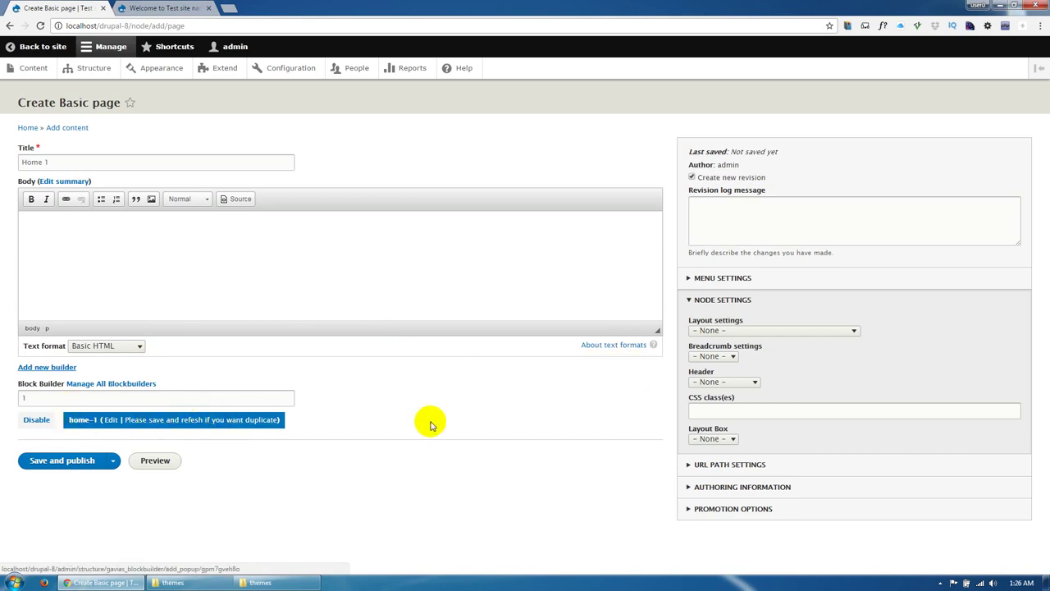
Step: Turn off creating a new revision and set the page layout to Fullwith no sidebar (use for block builder)
left_click(719, 179)
left_click(723, 226)
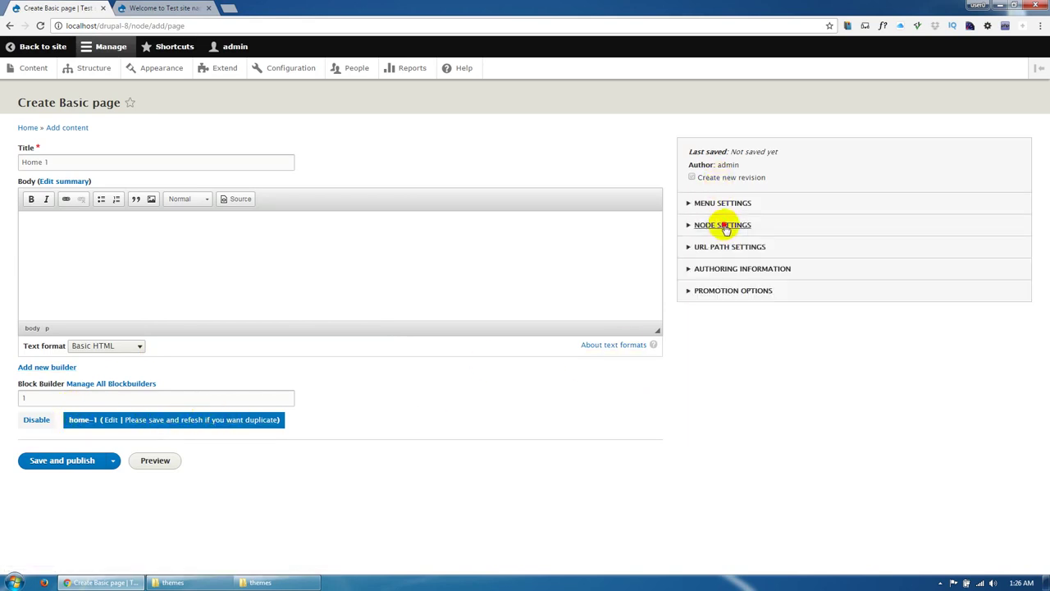
left_click(724, 225)
left_click(729, 256)
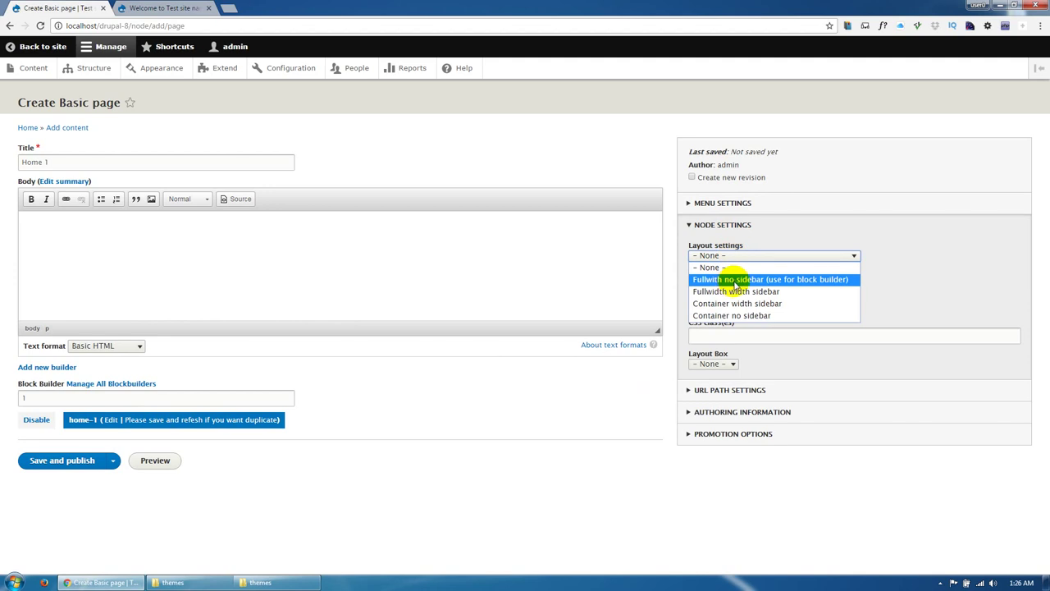
left_click(734, 279)
Step: Set the page's breadcrumb settings to Disable and its CSS class to hidden-title
left_click(725, 284)
left_click(719, 284)
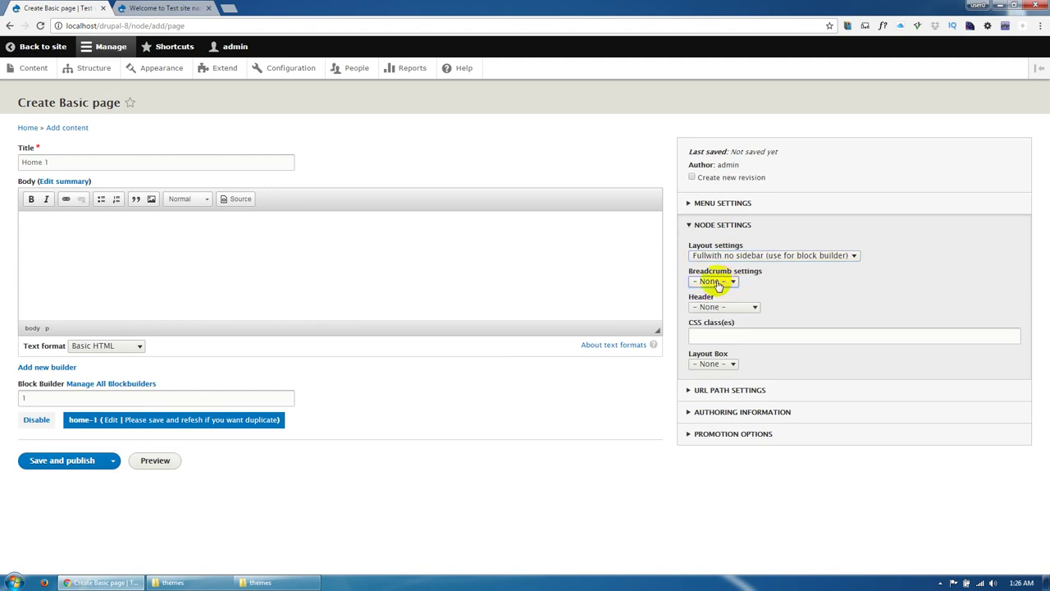
left_click(714, 281)
left_click(707, 317)
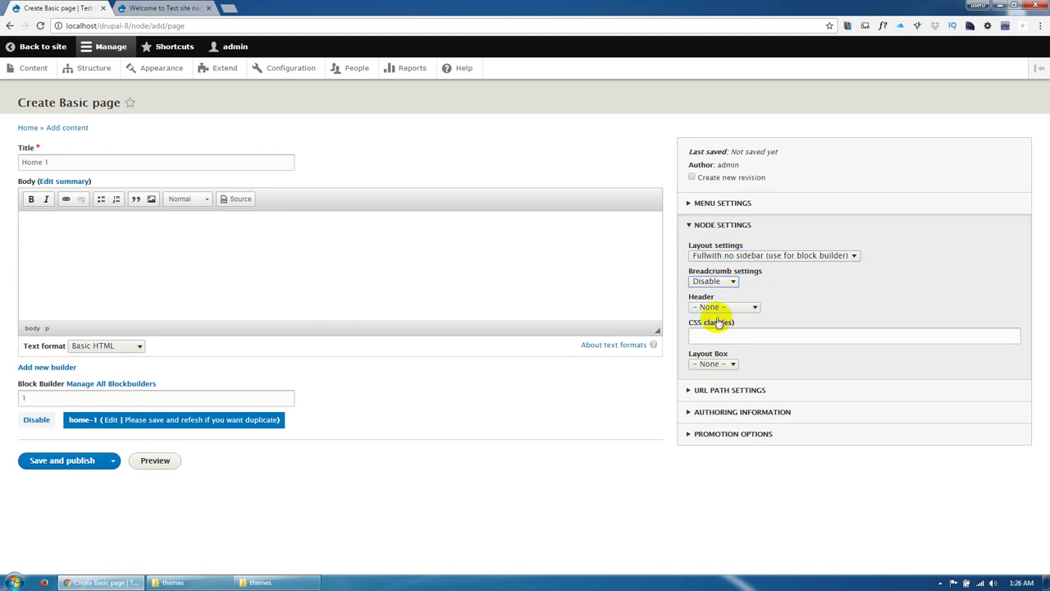
left_click(727, 308)
left_click(722, 319)
left_click(720, 336)
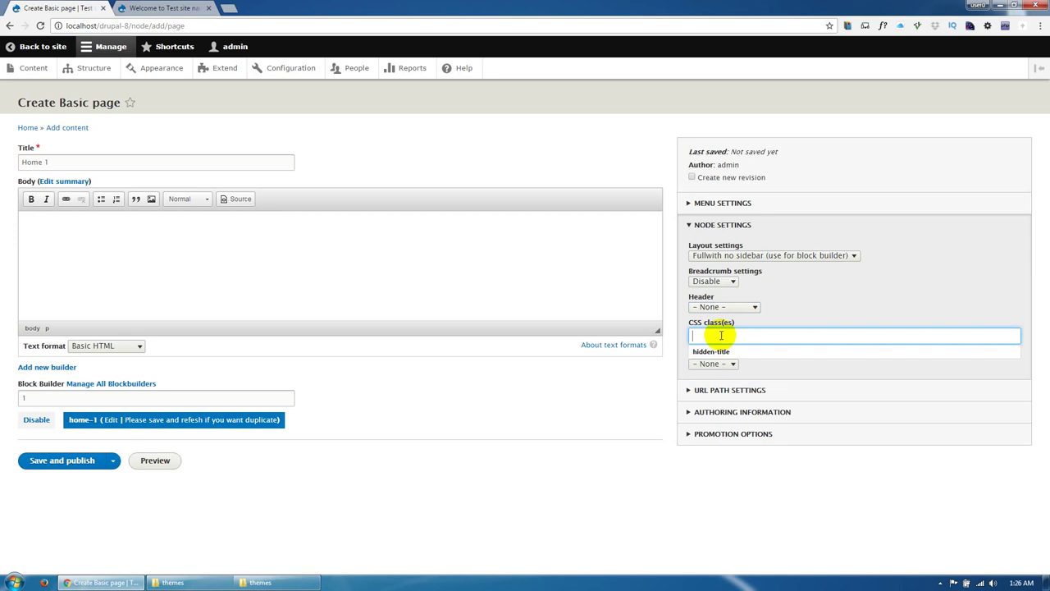
left_click(719, 352)
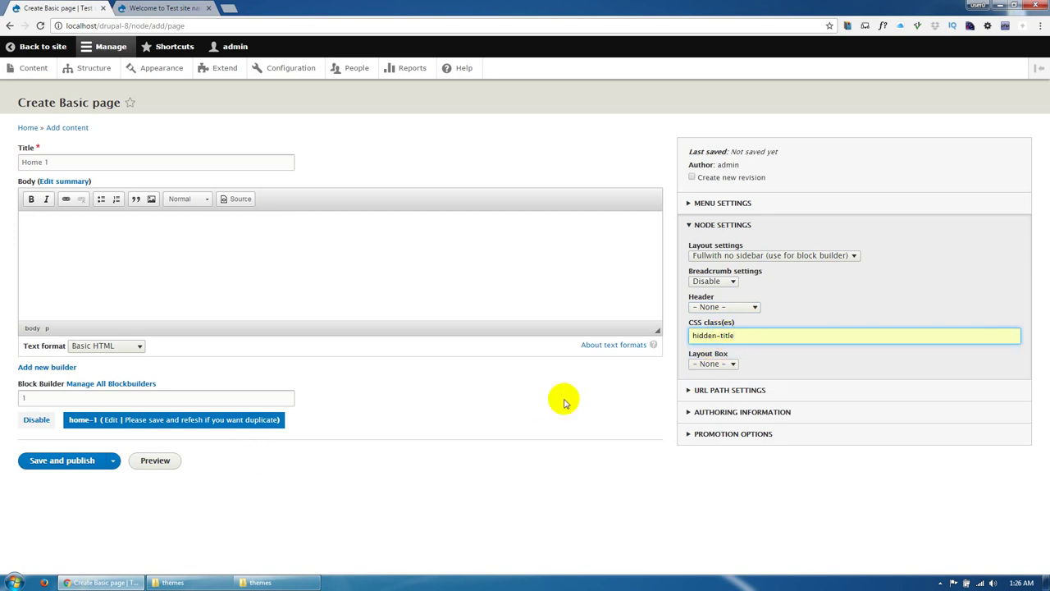
left_click(713, 364)
left_click(542, 468)
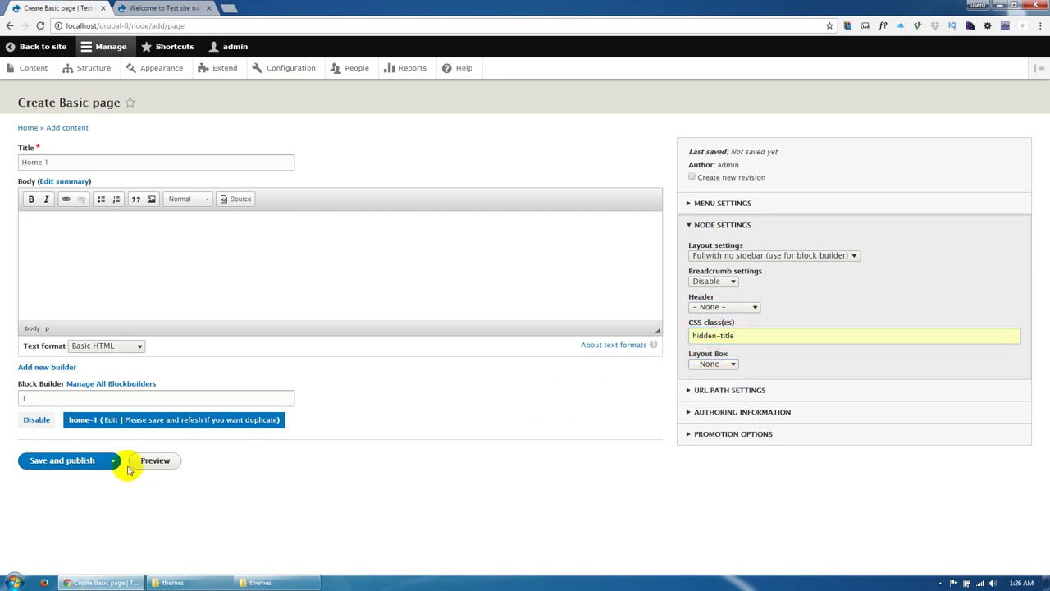
Step: Publish the Home 1 page and reopen it for editing
left_click(85, 460)
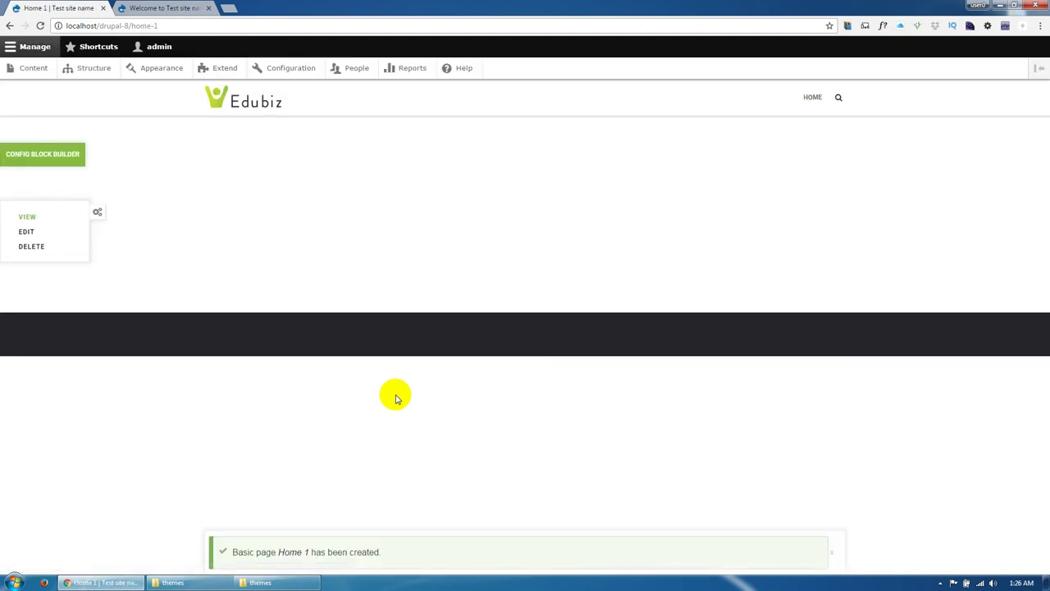
left_click(27, 232)
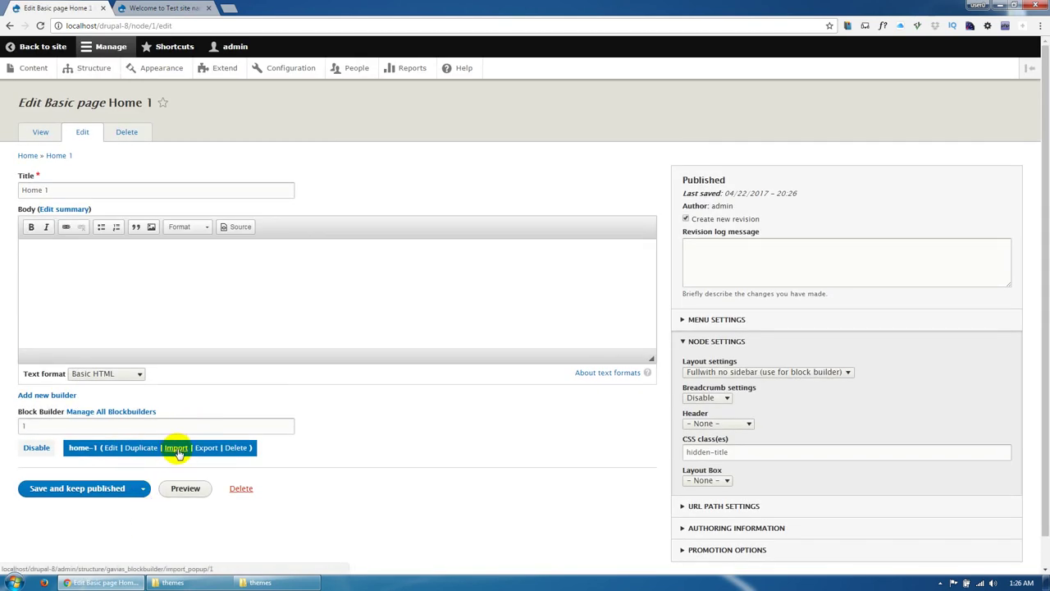
Step: In the gavias_edubiz_full folder in Windows Explorer, extract files_export_blockbuilder.zip into its own folder and open the extracted export files
left_click(258, 583)
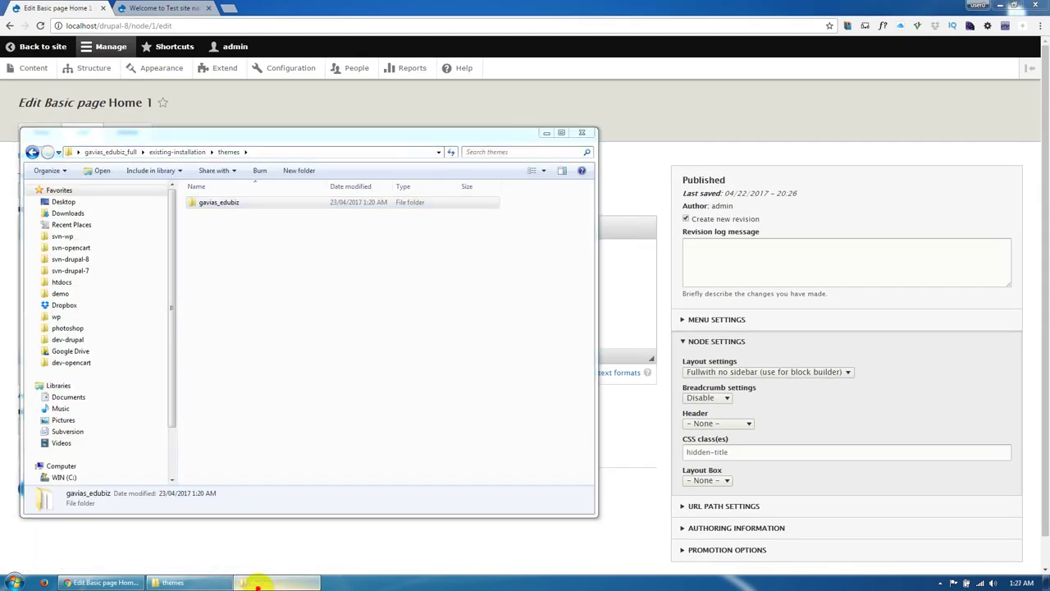
left_click(259, 583)
left_click(272, 539)
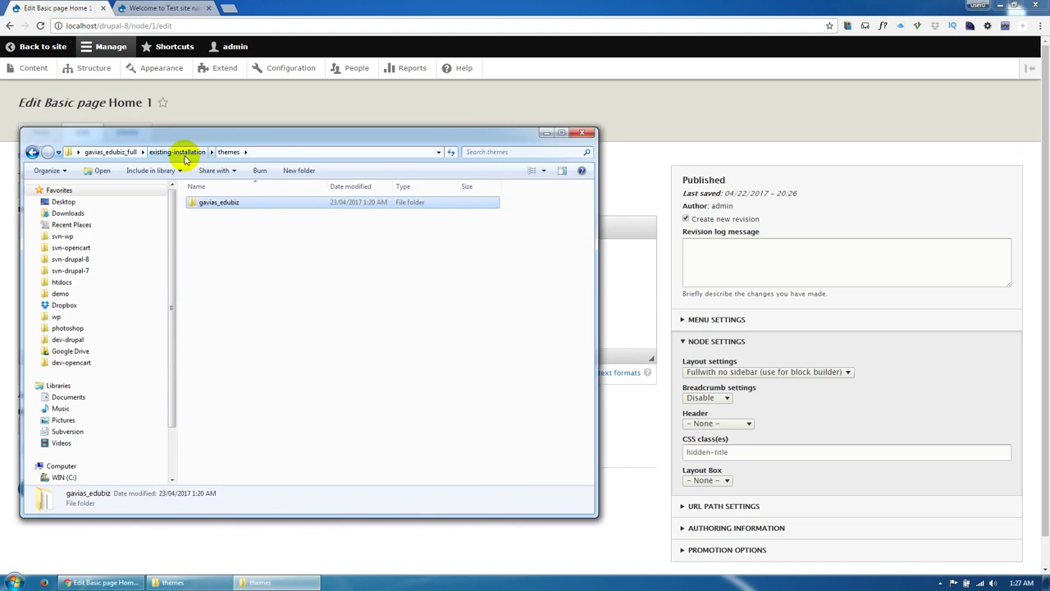
left_click(177, 152)
left_click(113, 152)
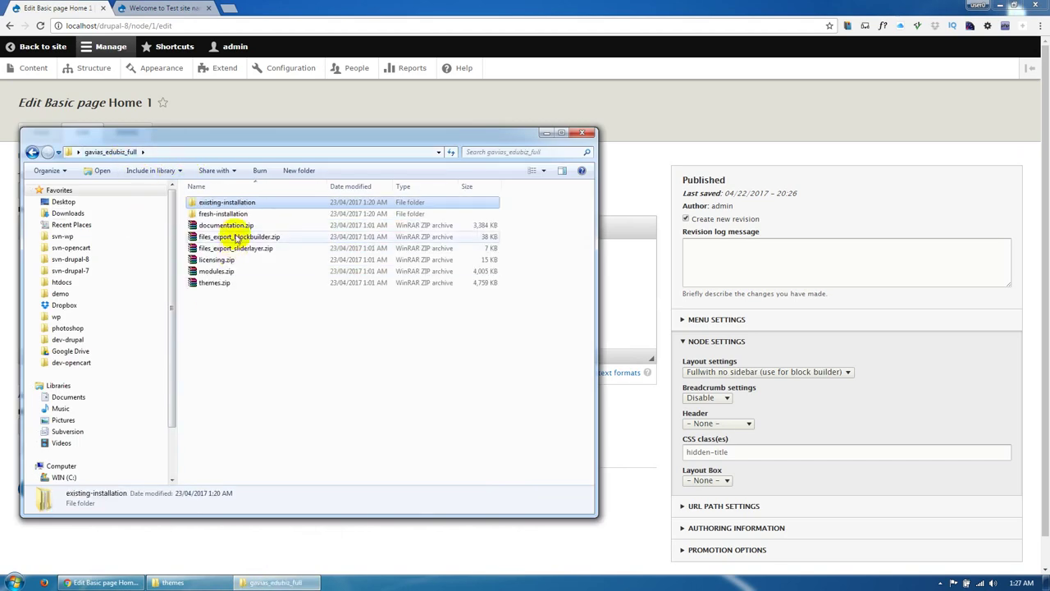
left_click(237, 237)
right_click(254, 239)
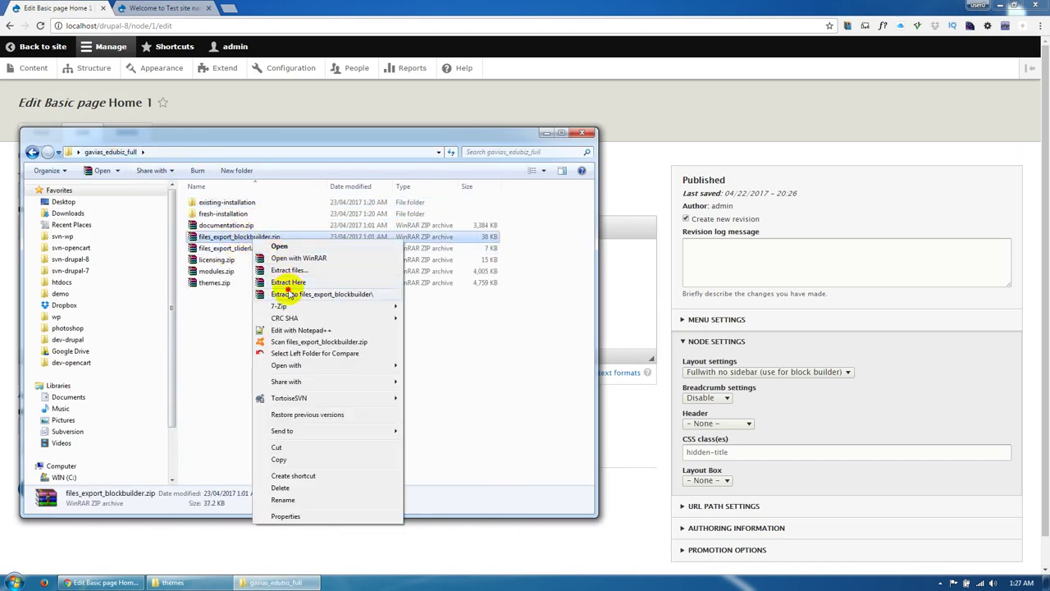
left_click(287, 293)
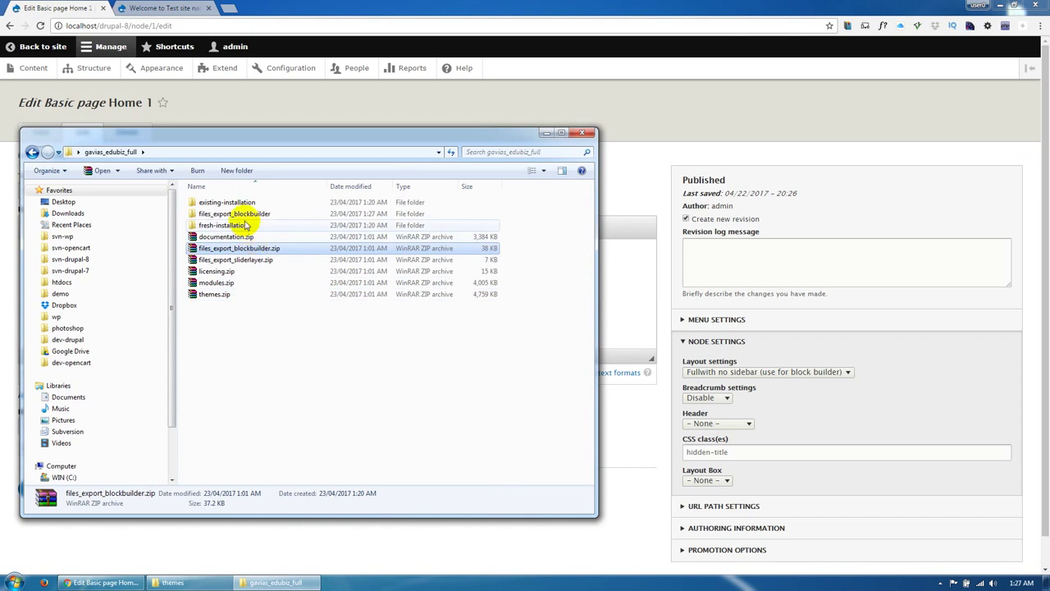
double_click(233, 213)
double_click(242, 204)
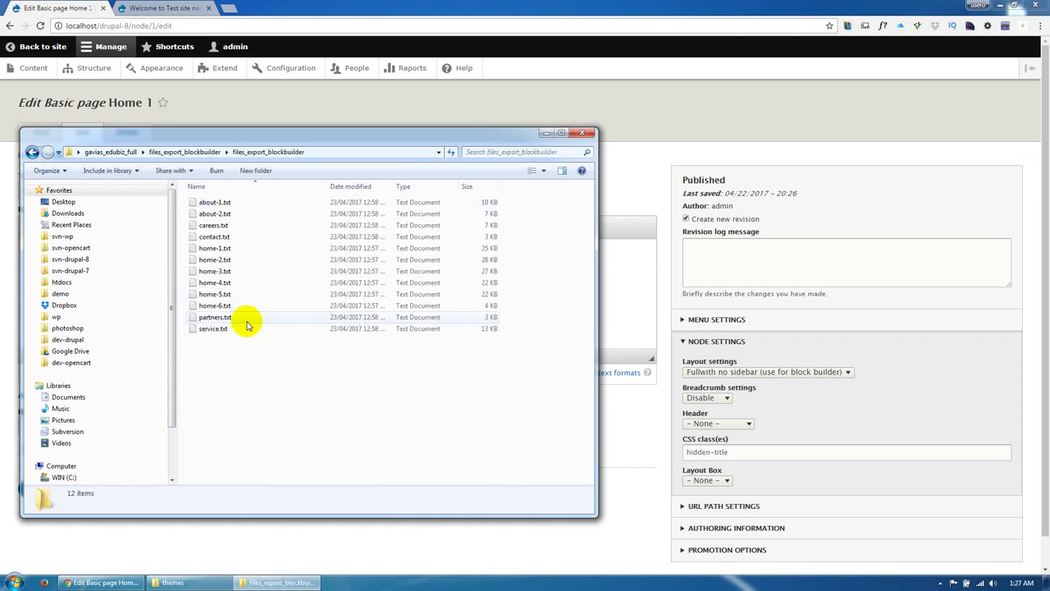
Step: Import home-1.txt from the extracted files_export_blockbuilder folder into the home-1 block builder, and save the Home 1 page as published
left_click(788, 177)
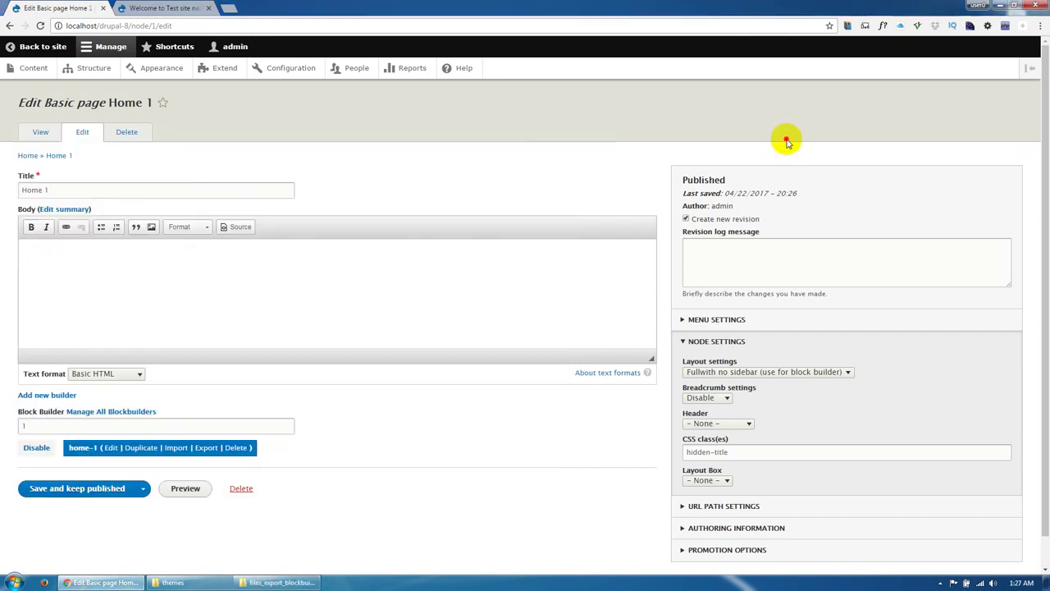
left_click(177, 448)
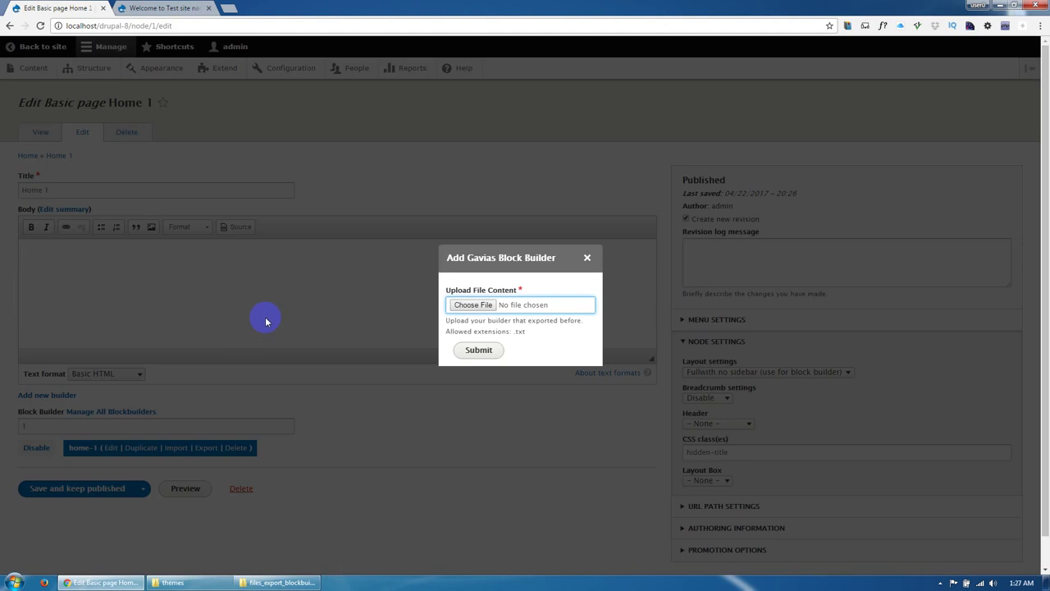
left_click(457, 305)
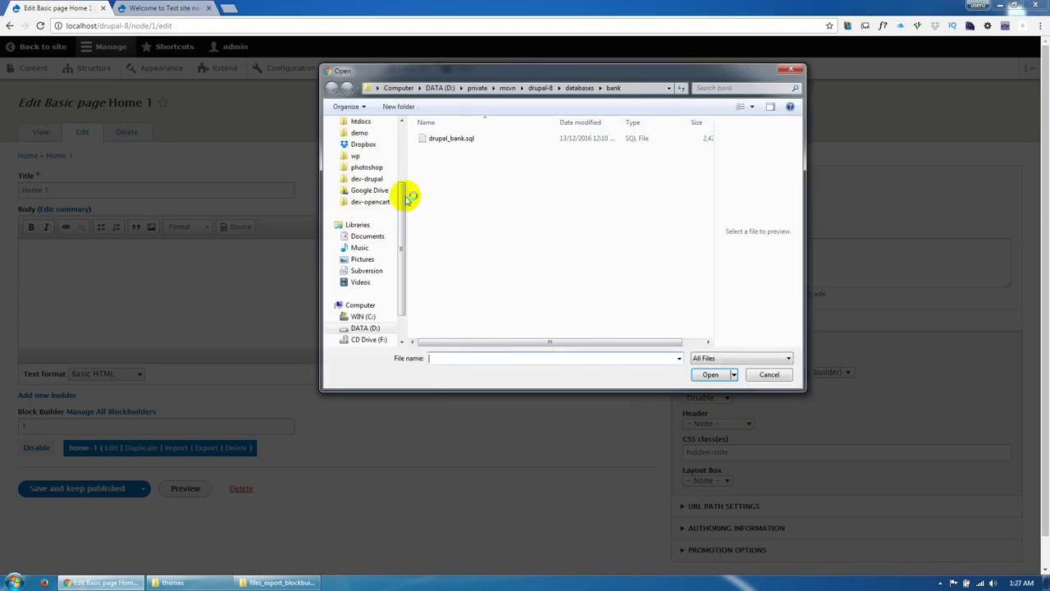
left_click(362, 137)
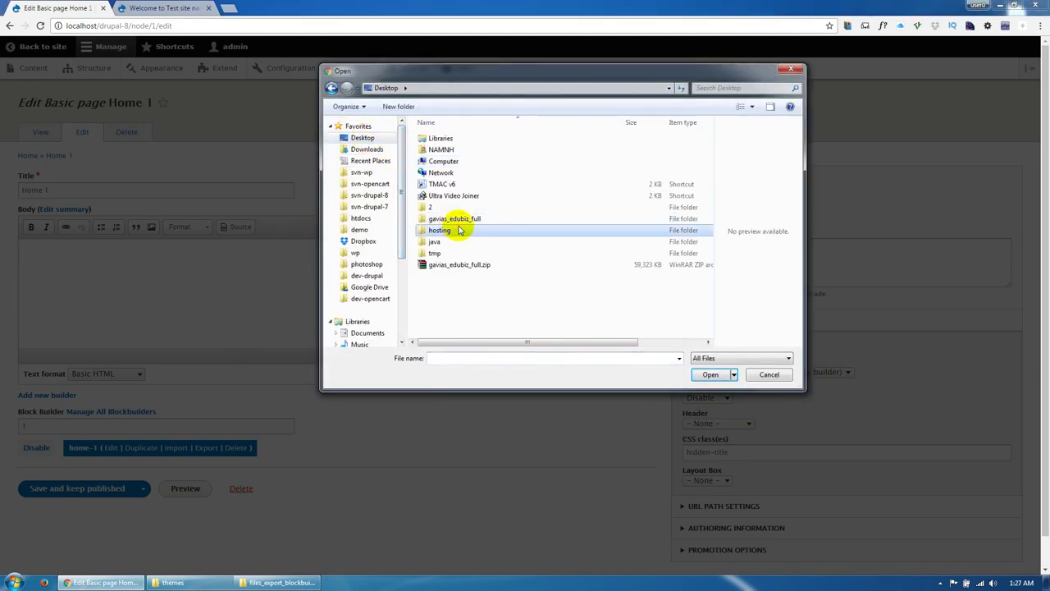
double_click(464, 223)
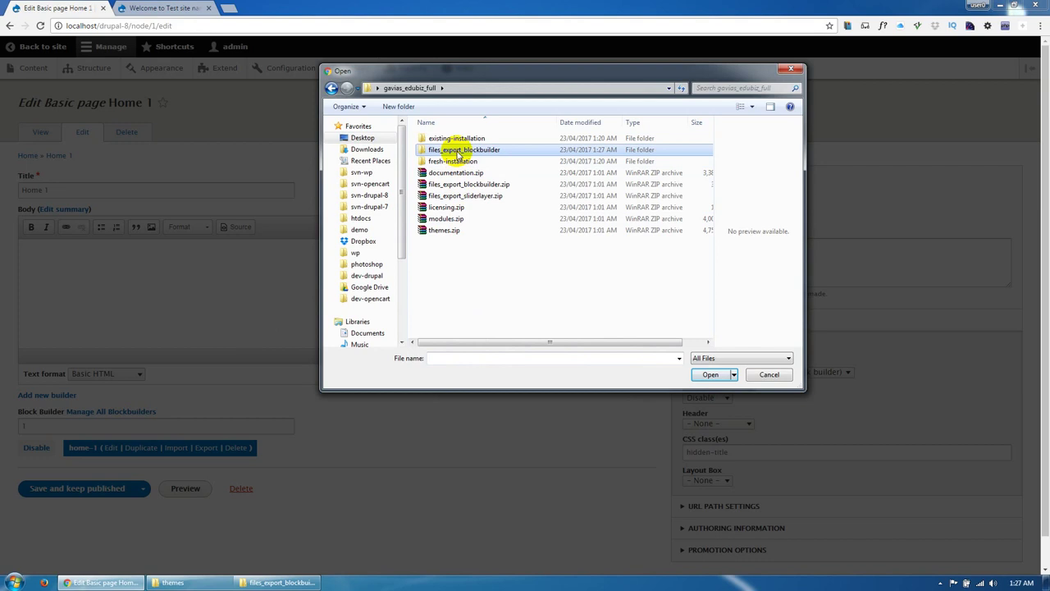
double_click(458, 151)
double_click(456, 138)
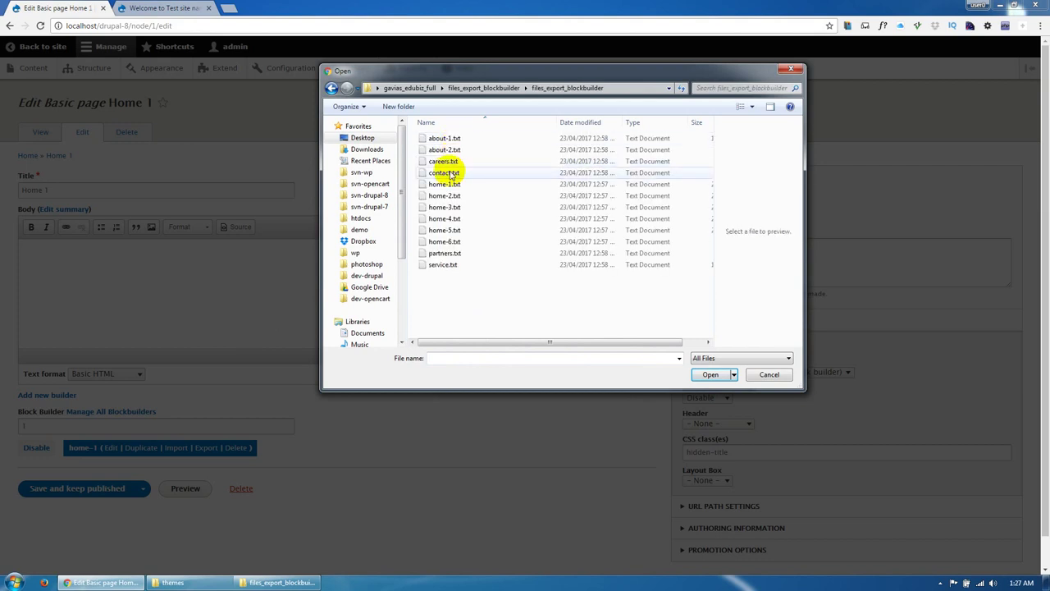
left_click(449, 185)
double_click(454, 188)
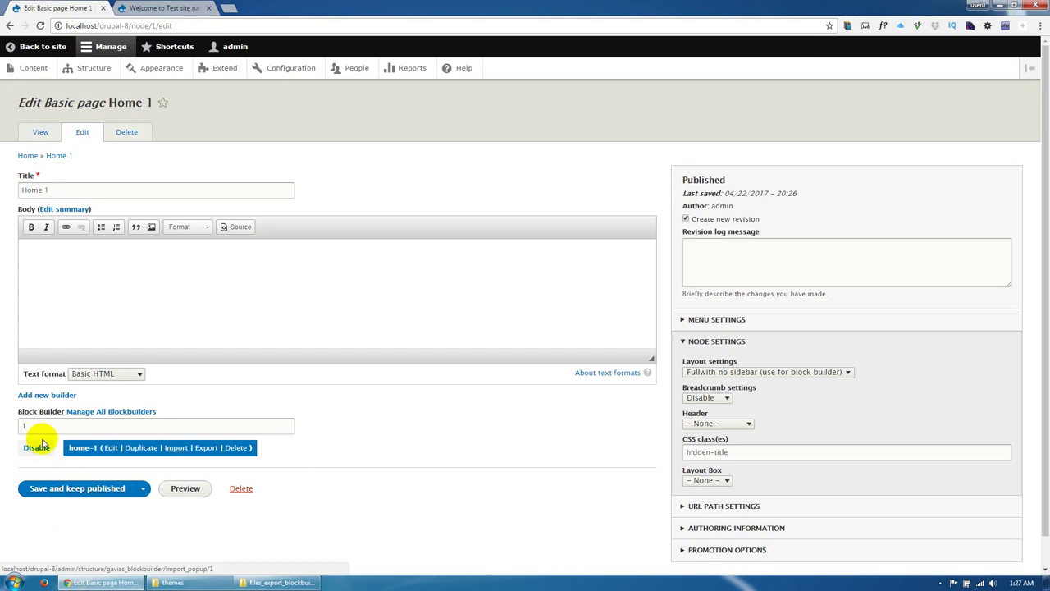
left_click(43, 489)
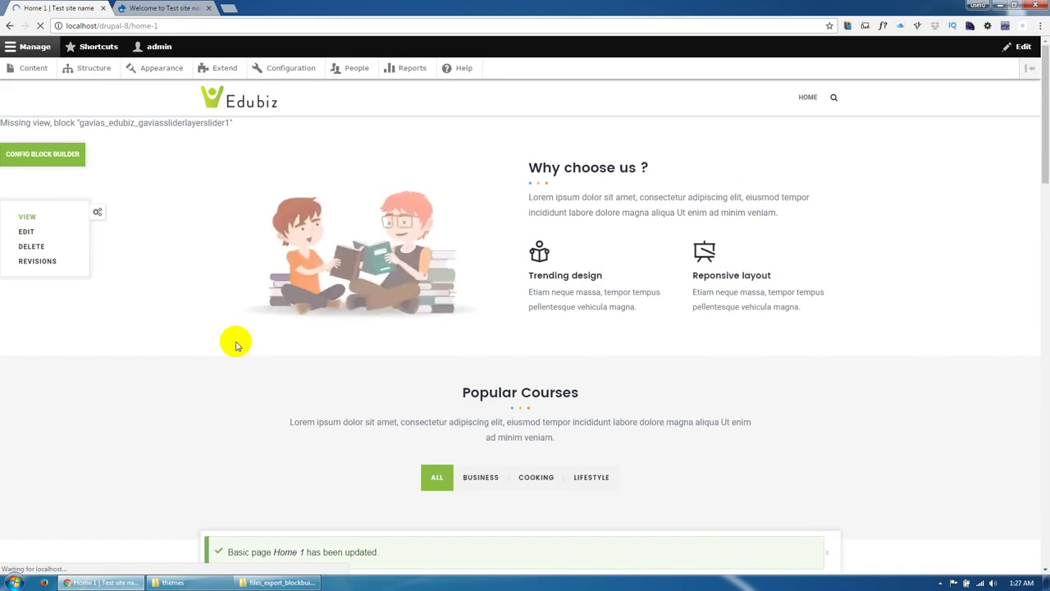
left_click_drag(1044, 140, 1043, 90)
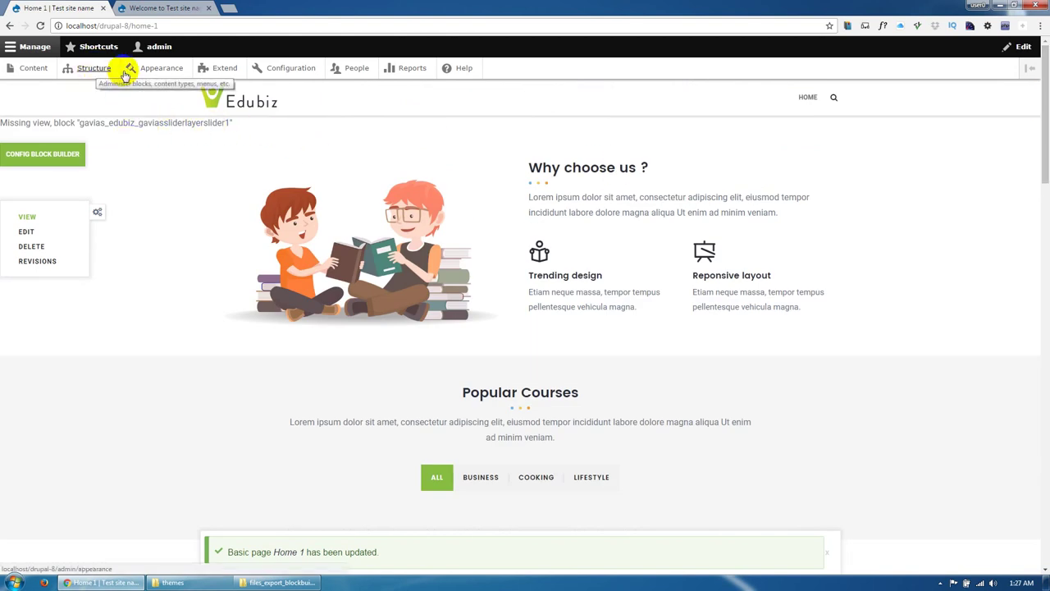
Step: Add a Gavias Slider Layer group titled Slider #1 and save it
left_click(97, 71)
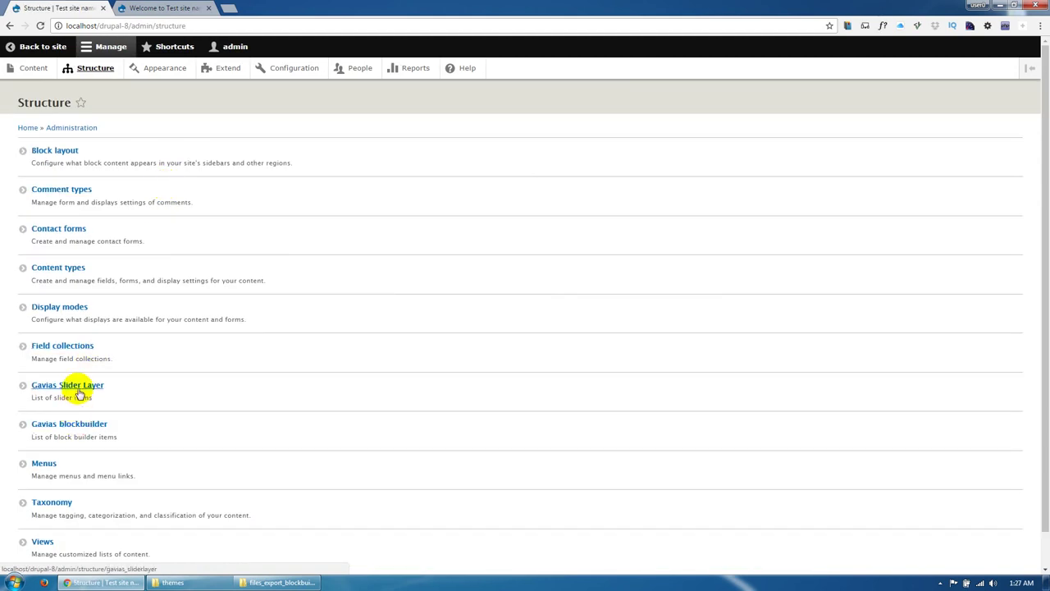
left_click(79, 390)
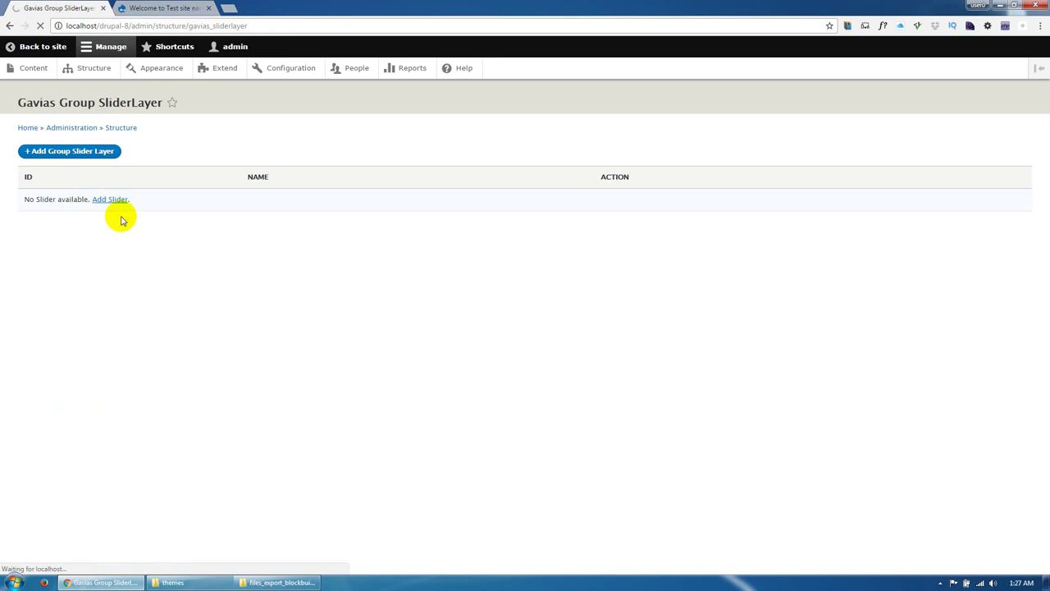
left_click(96, 164)
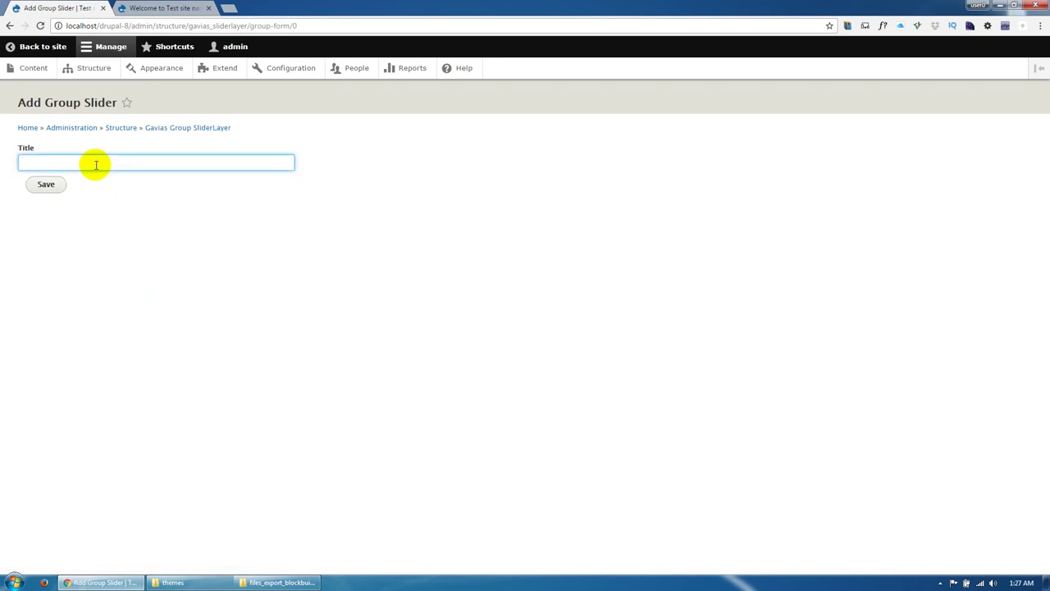
left_click(96, 165)
left_click(85, 174)
left_click(41, 191)
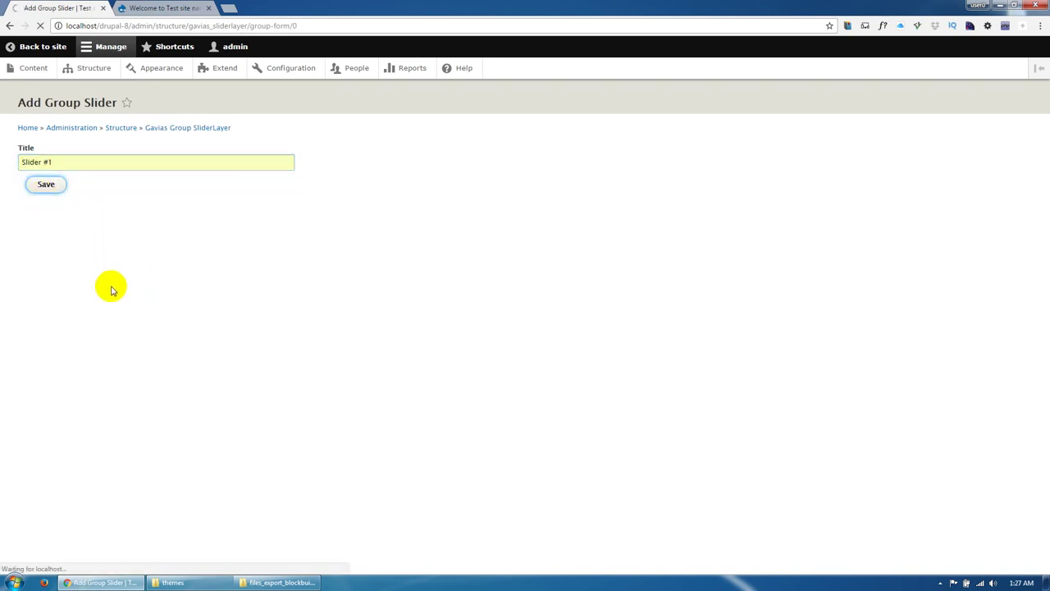
Step: Open the import form for Slider #1, and in Windows Explorer extract files_export_sliderlayer.zip into its own folder within gavias_edubiz_full
left_click(432, 236)
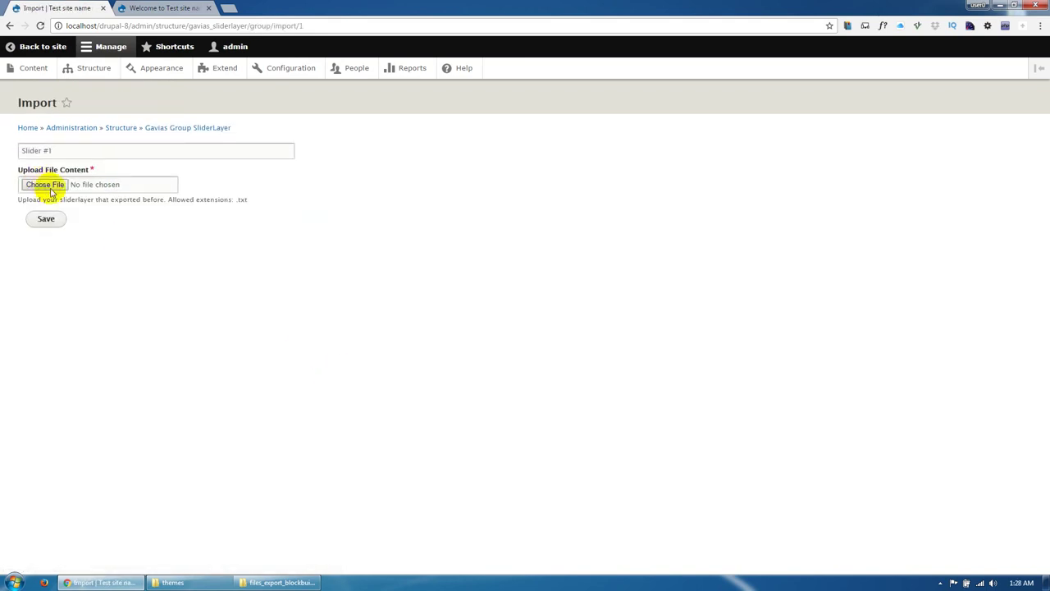
left_click(279, 583)
left_click(204, 152)
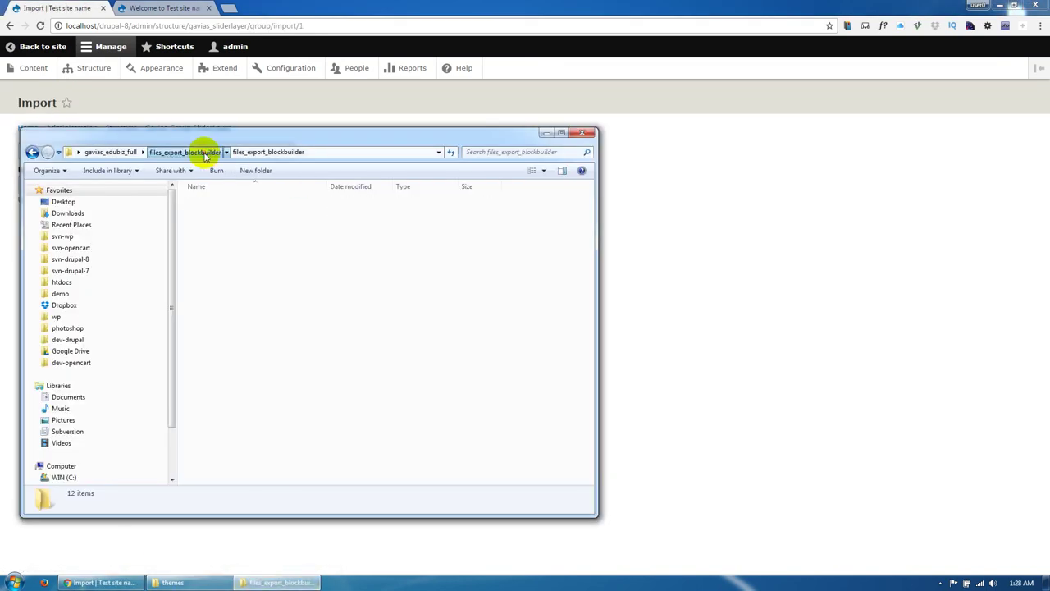
left_click(127, 153)
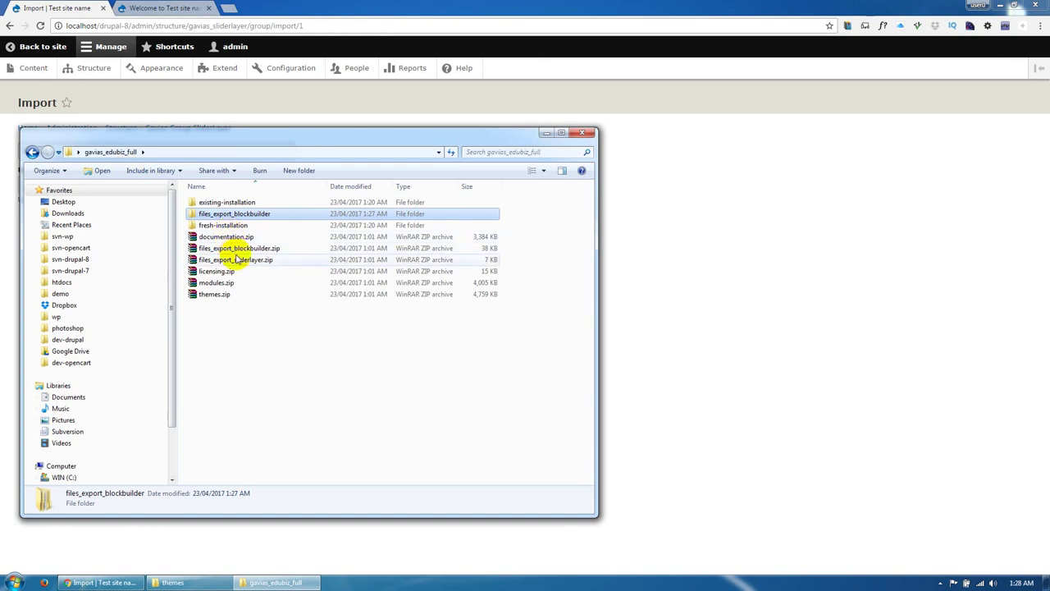
left_click(236, 260)
right_click(246, 261)
left_click(256, 316)
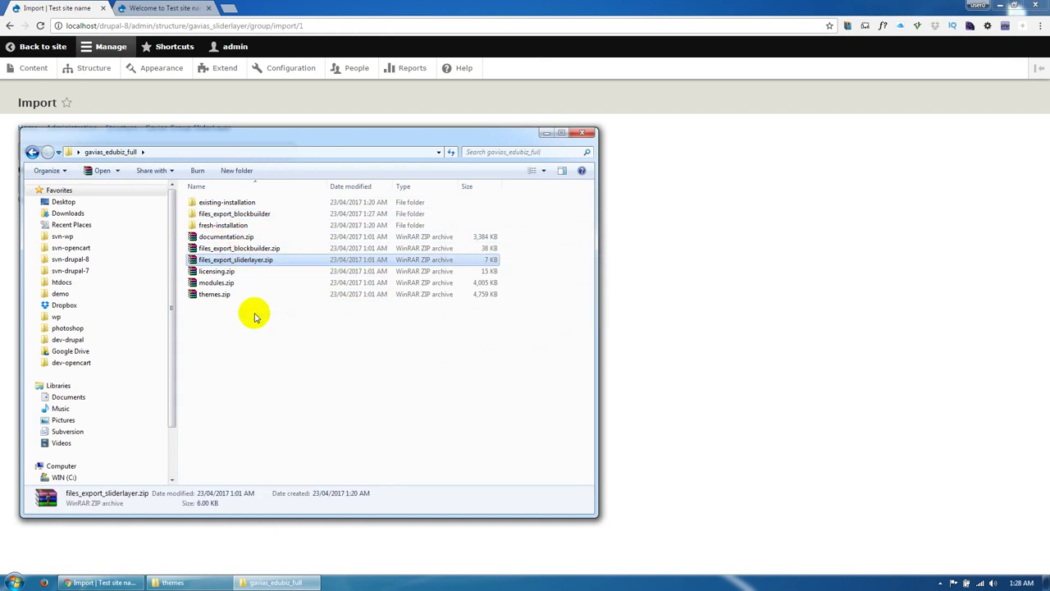
left_click(233, 227)
double_click(233, 227)
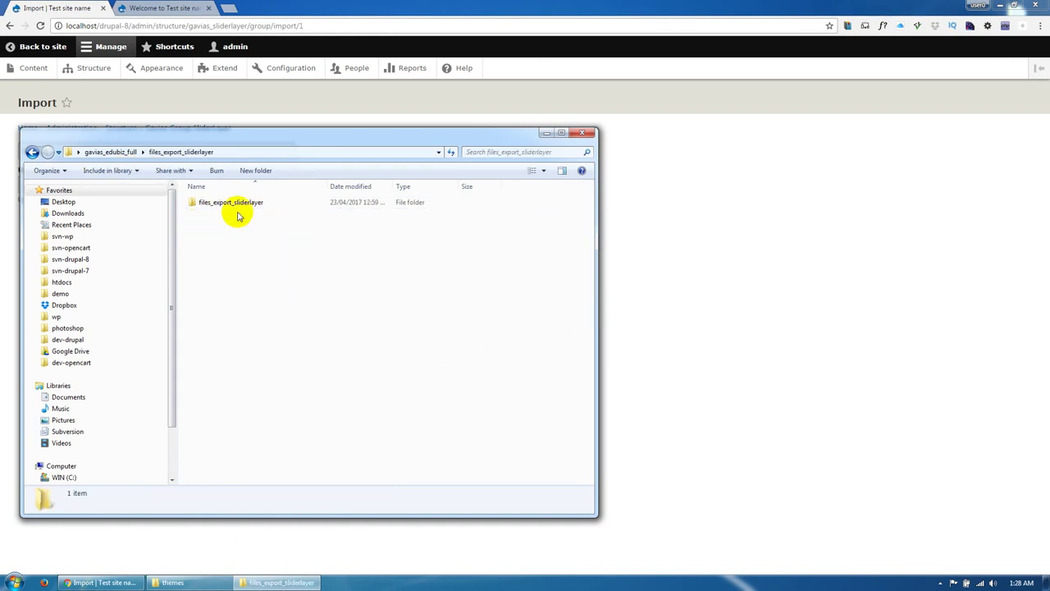
double_click(234, 205)
left_click(630, 265)
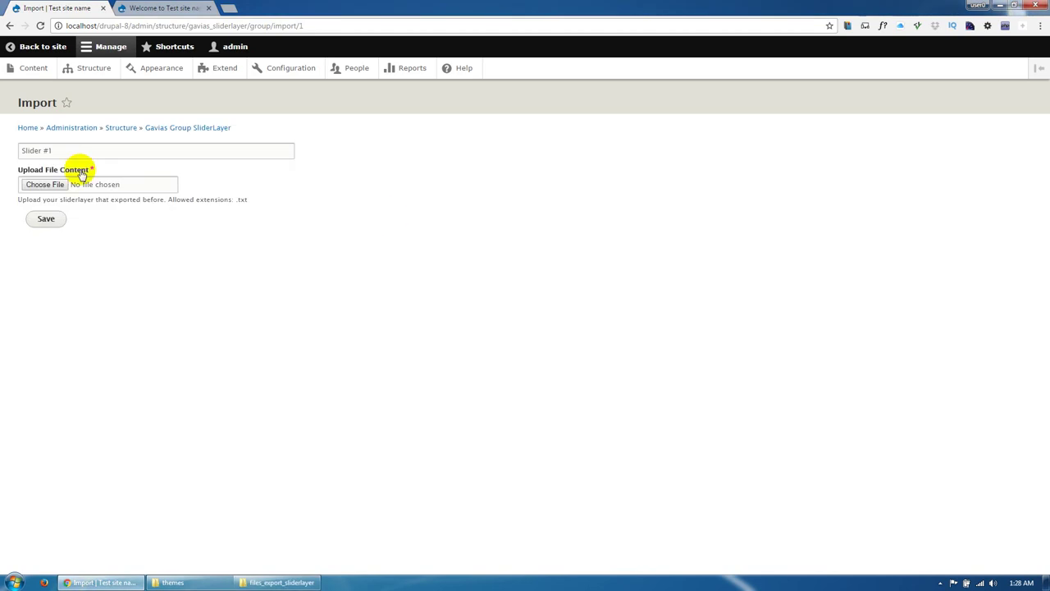
Step: Import slider-1.txt from the extracted files_export_sliderlayer folder into the Slider #1 group and save
left_click(75, 187)
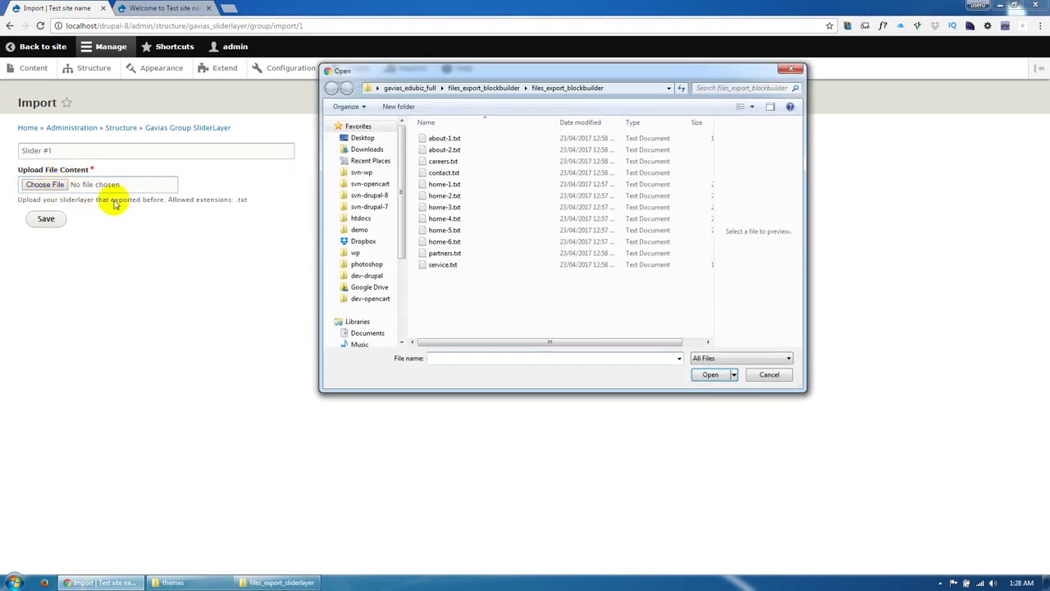
left_click(496, 88)
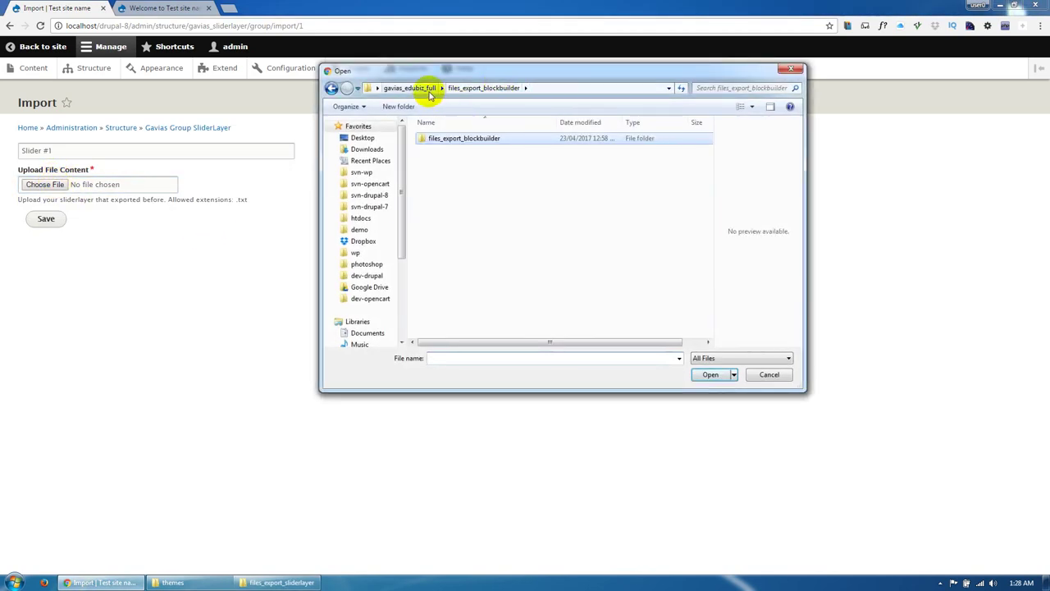
left_click(426, 88)
double_click(462, 162)
double_click(445, 139)
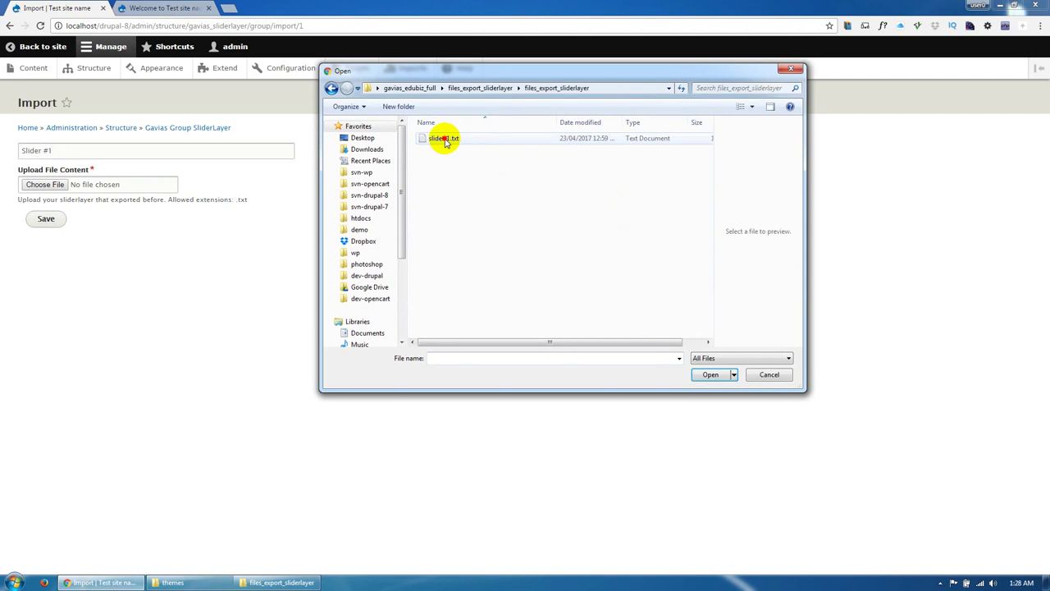
double_click(448, 140)
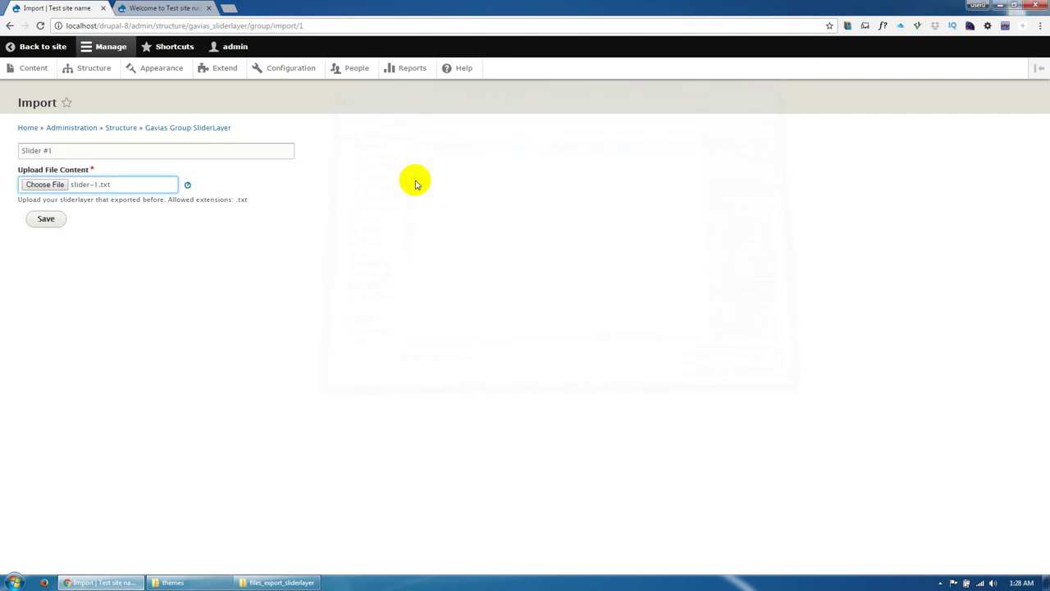
left_click(47, 220)
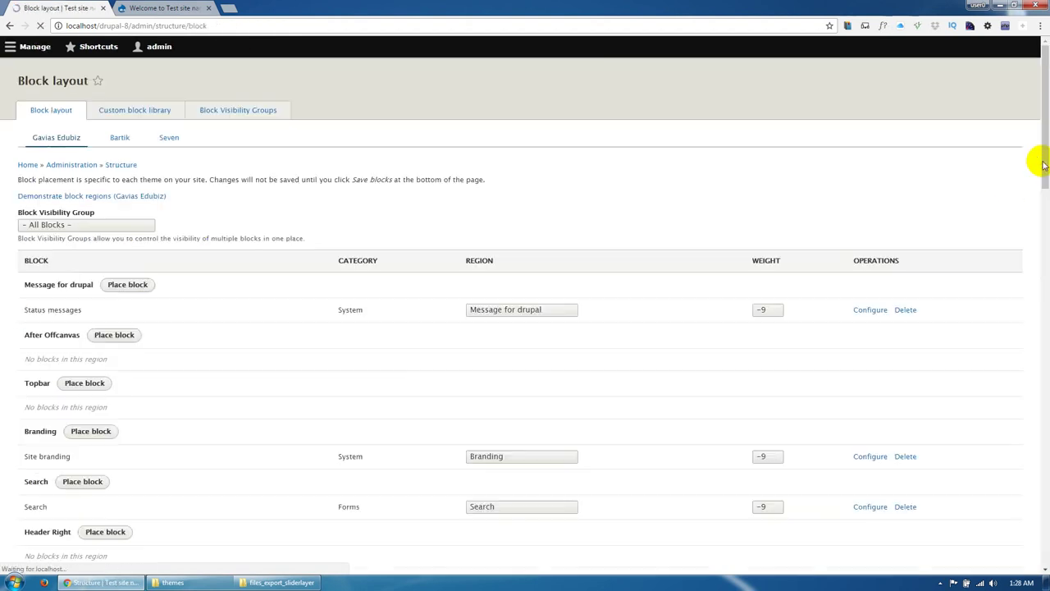
Step: Place the Gavias SliderLayer - Slider #1 block in the Other region of the Gavias Edubiz block layout
left_click_drag(1043, 140, 1045, 551)
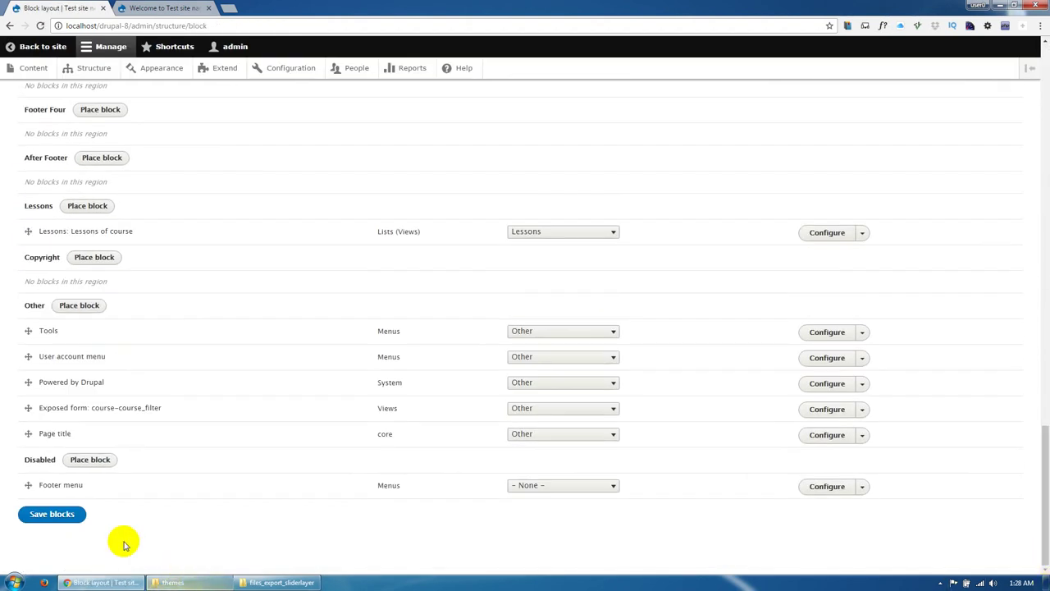
left_click(76, 311)
left_click(402, 142)
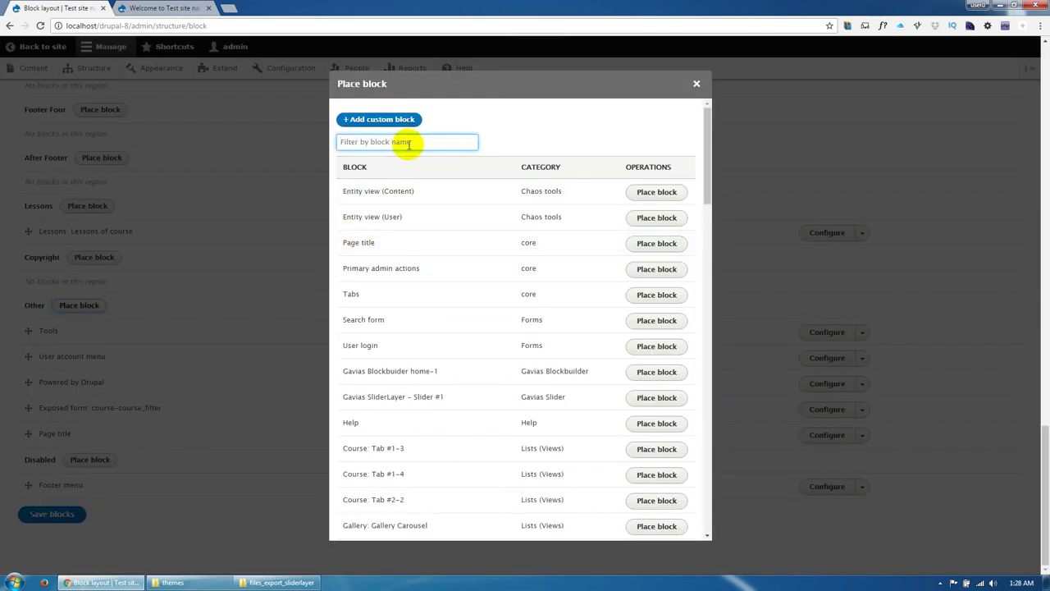
left_click(646, 402)
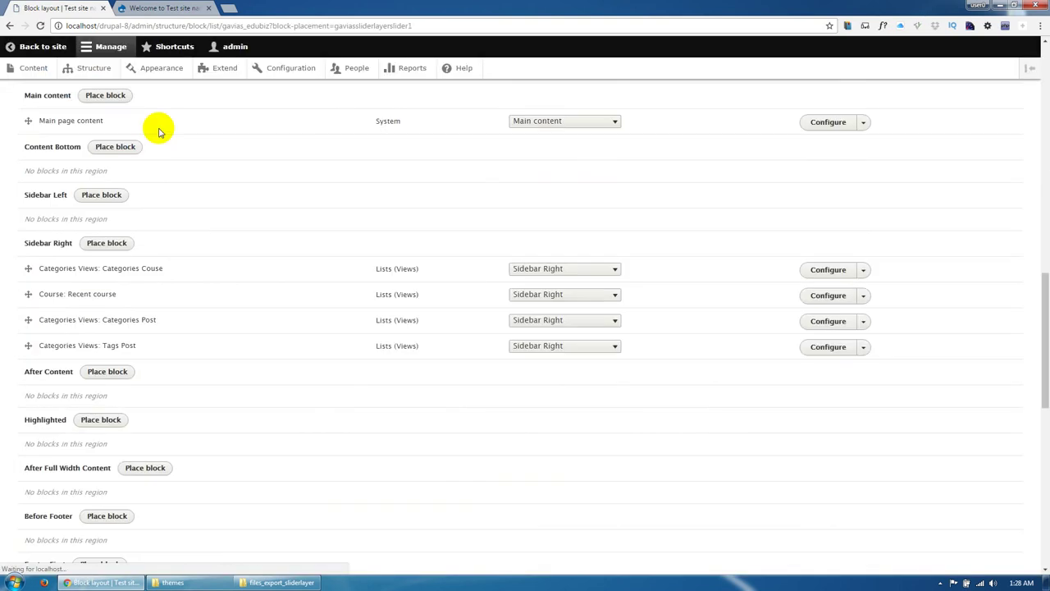
Step: Open the Home 1 page from the content list in a new browser tab and open its block builder configuration
left_click(179, 8)
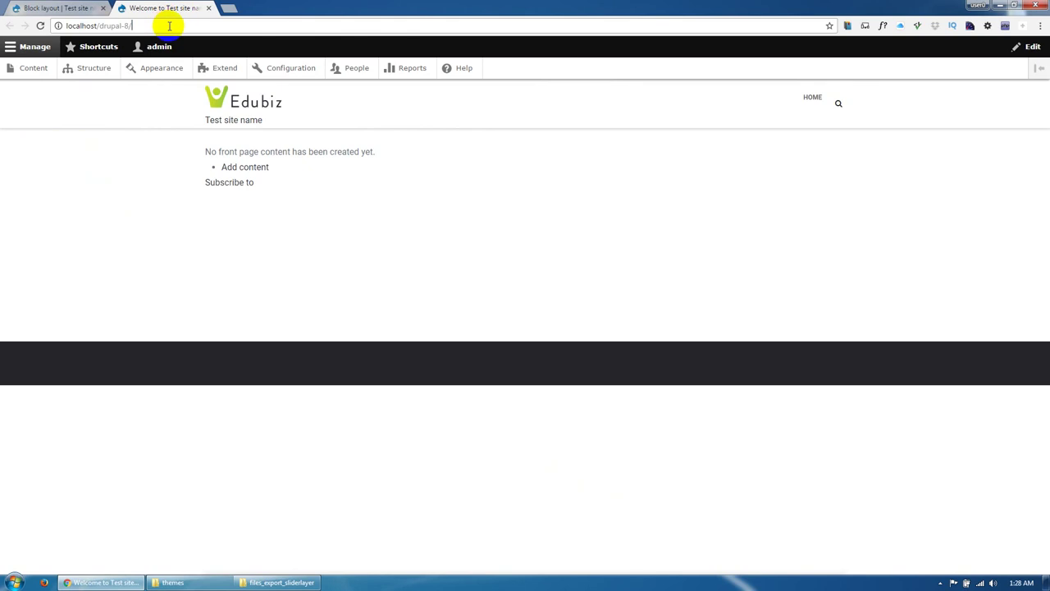
left_click(32, 69)
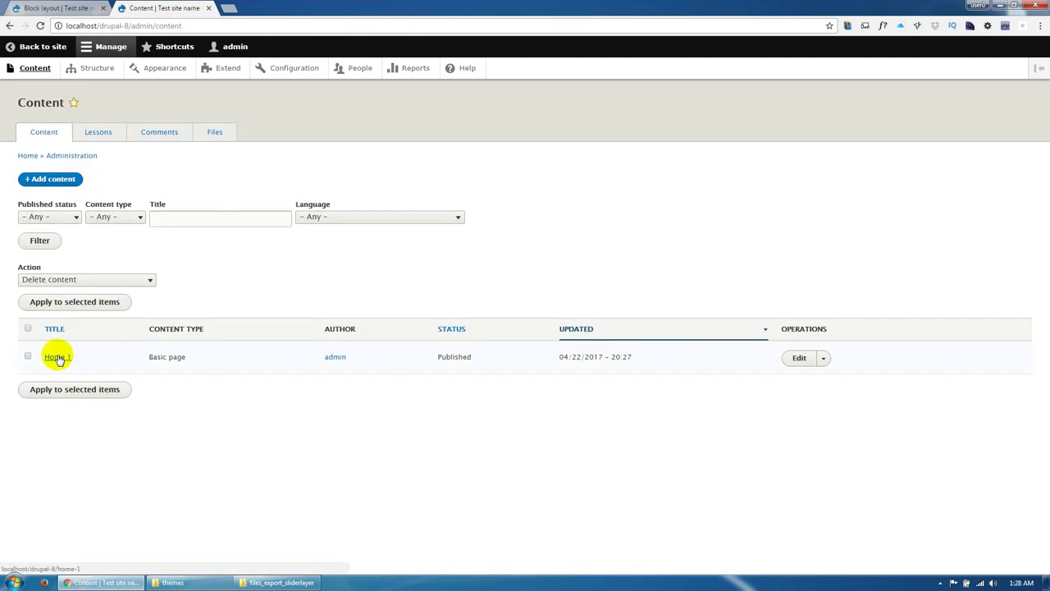
right_click(57, 357)
left_click(90, 363)
left_click(247, 9)
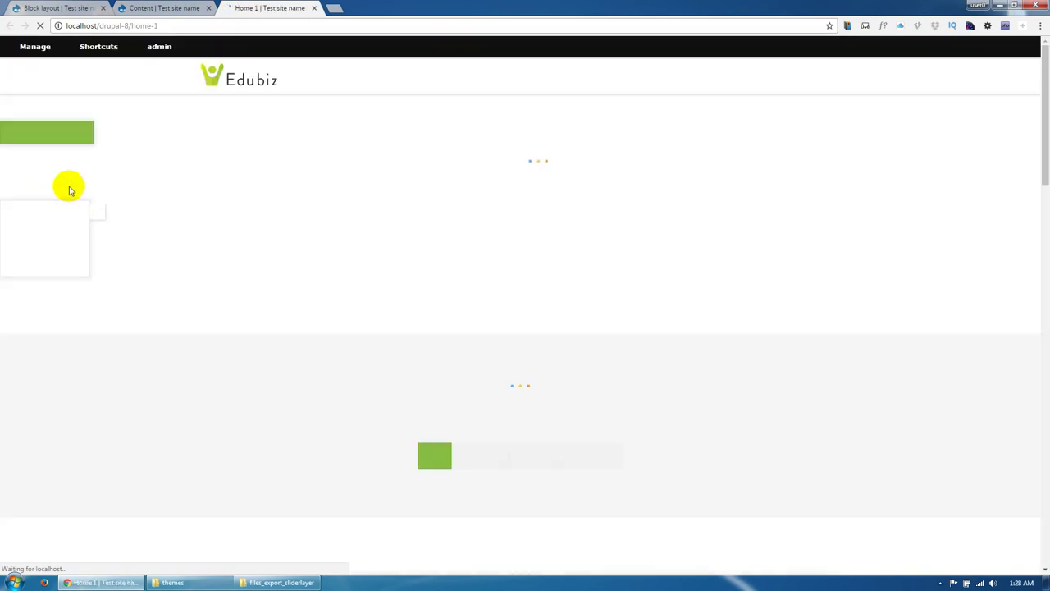
left_click(58, 160)
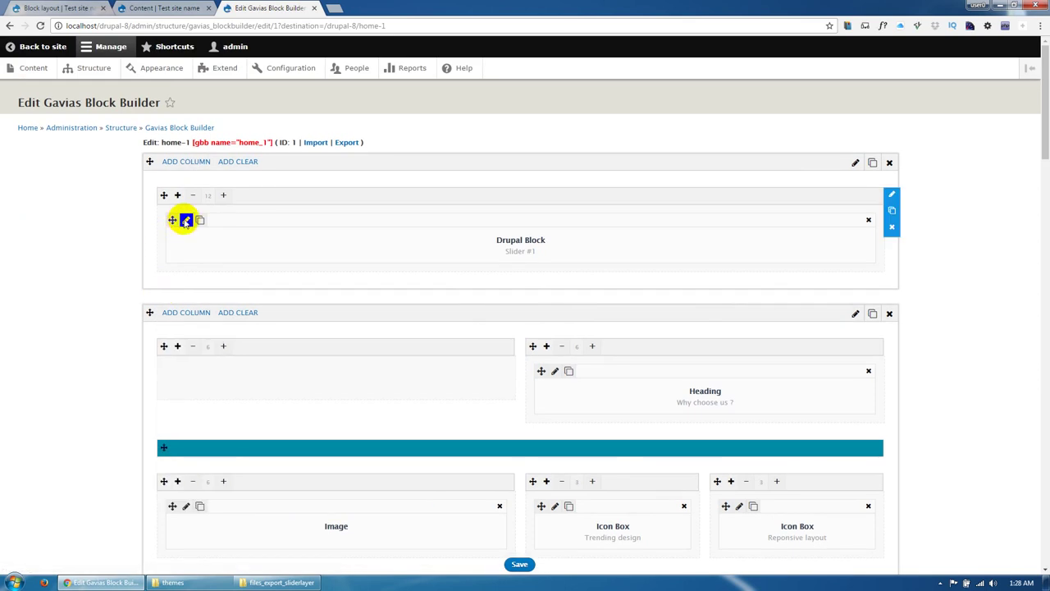
Step: Set the Slider #1 element's Drupal block to Gavias SliderLayer - Slider #1 and save the home-1 builder changes
left_click(186, 220)
left_click(265, 158)
left_click(273, 170)
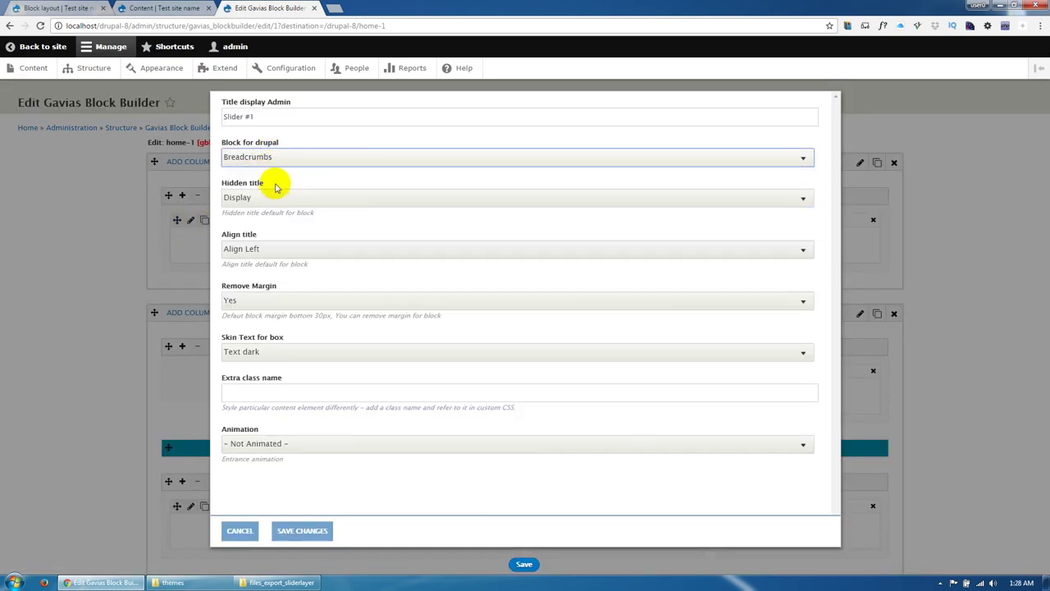
left_click(265, 156)
left_click(286, 269)
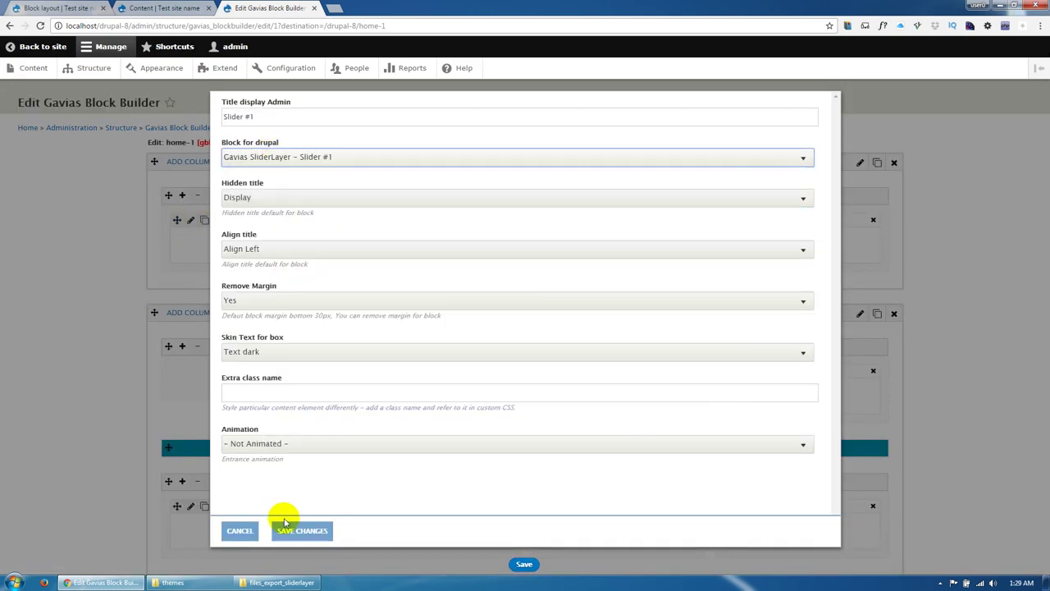
left_click(286, 526)
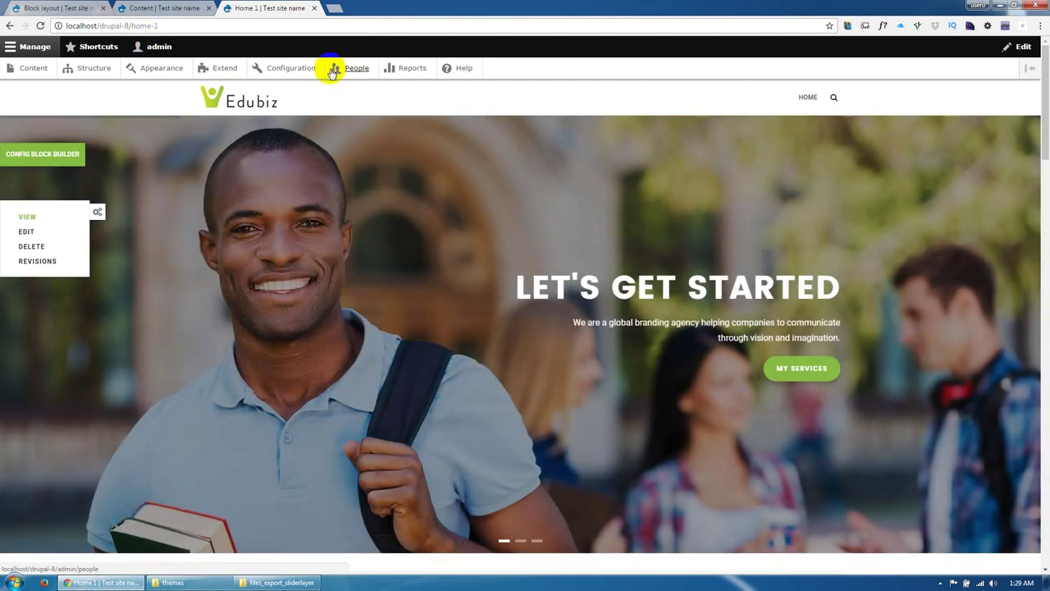
Step: Set the Home 1 page as the default front page in the basic site settings, save, and open the site's front page
left_click(289, 68)
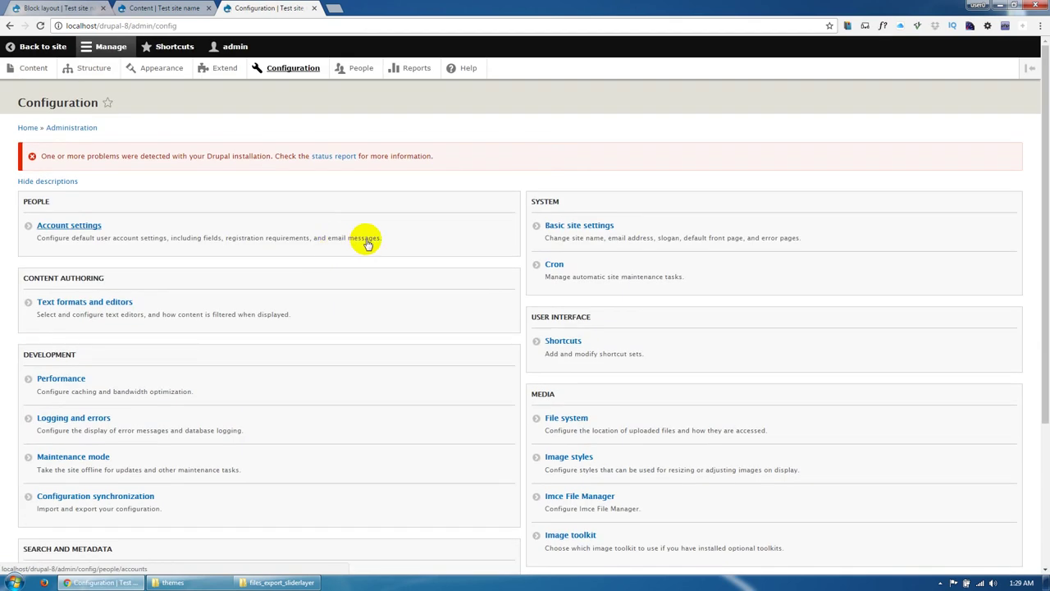
left_click(588, 243)
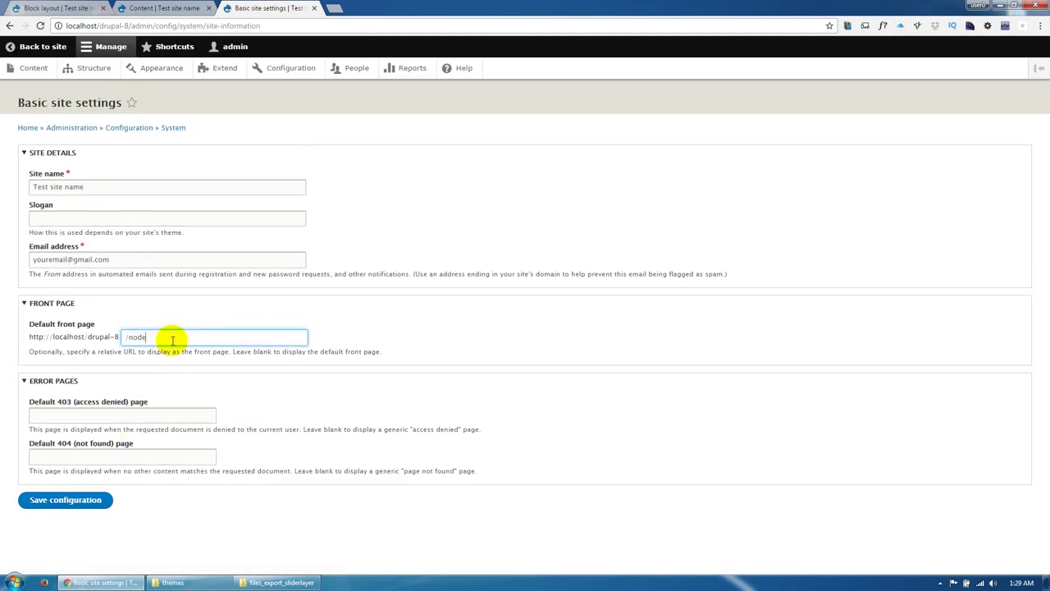
left_click(58, 499)
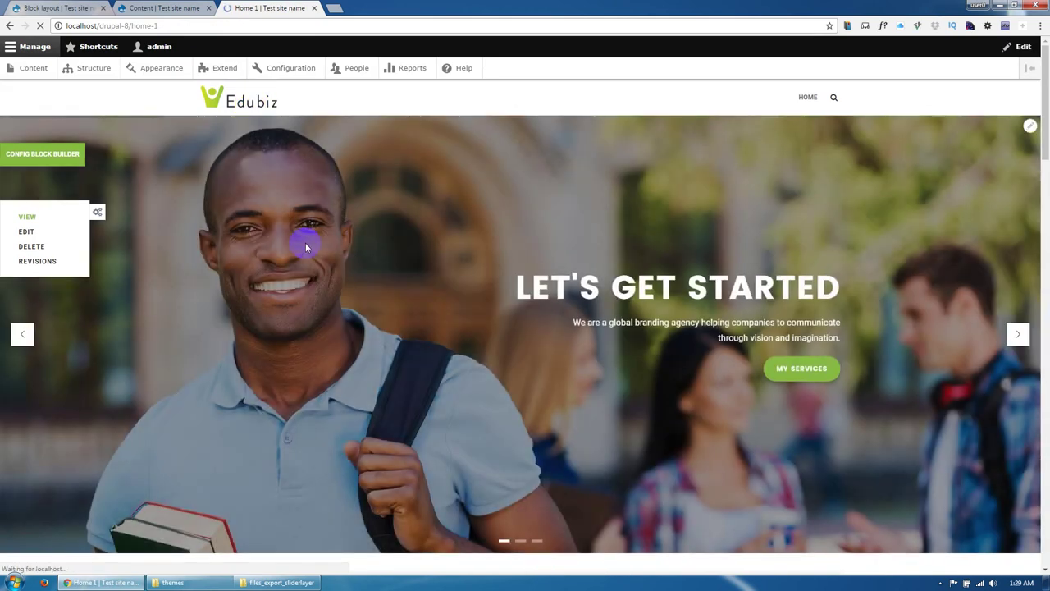
left_click(382, 265)
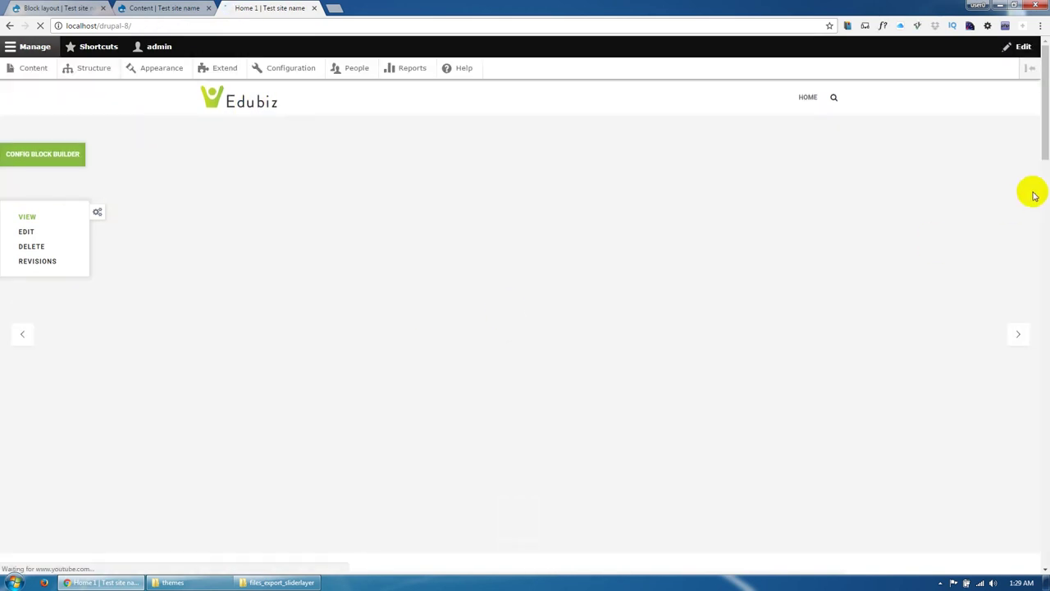